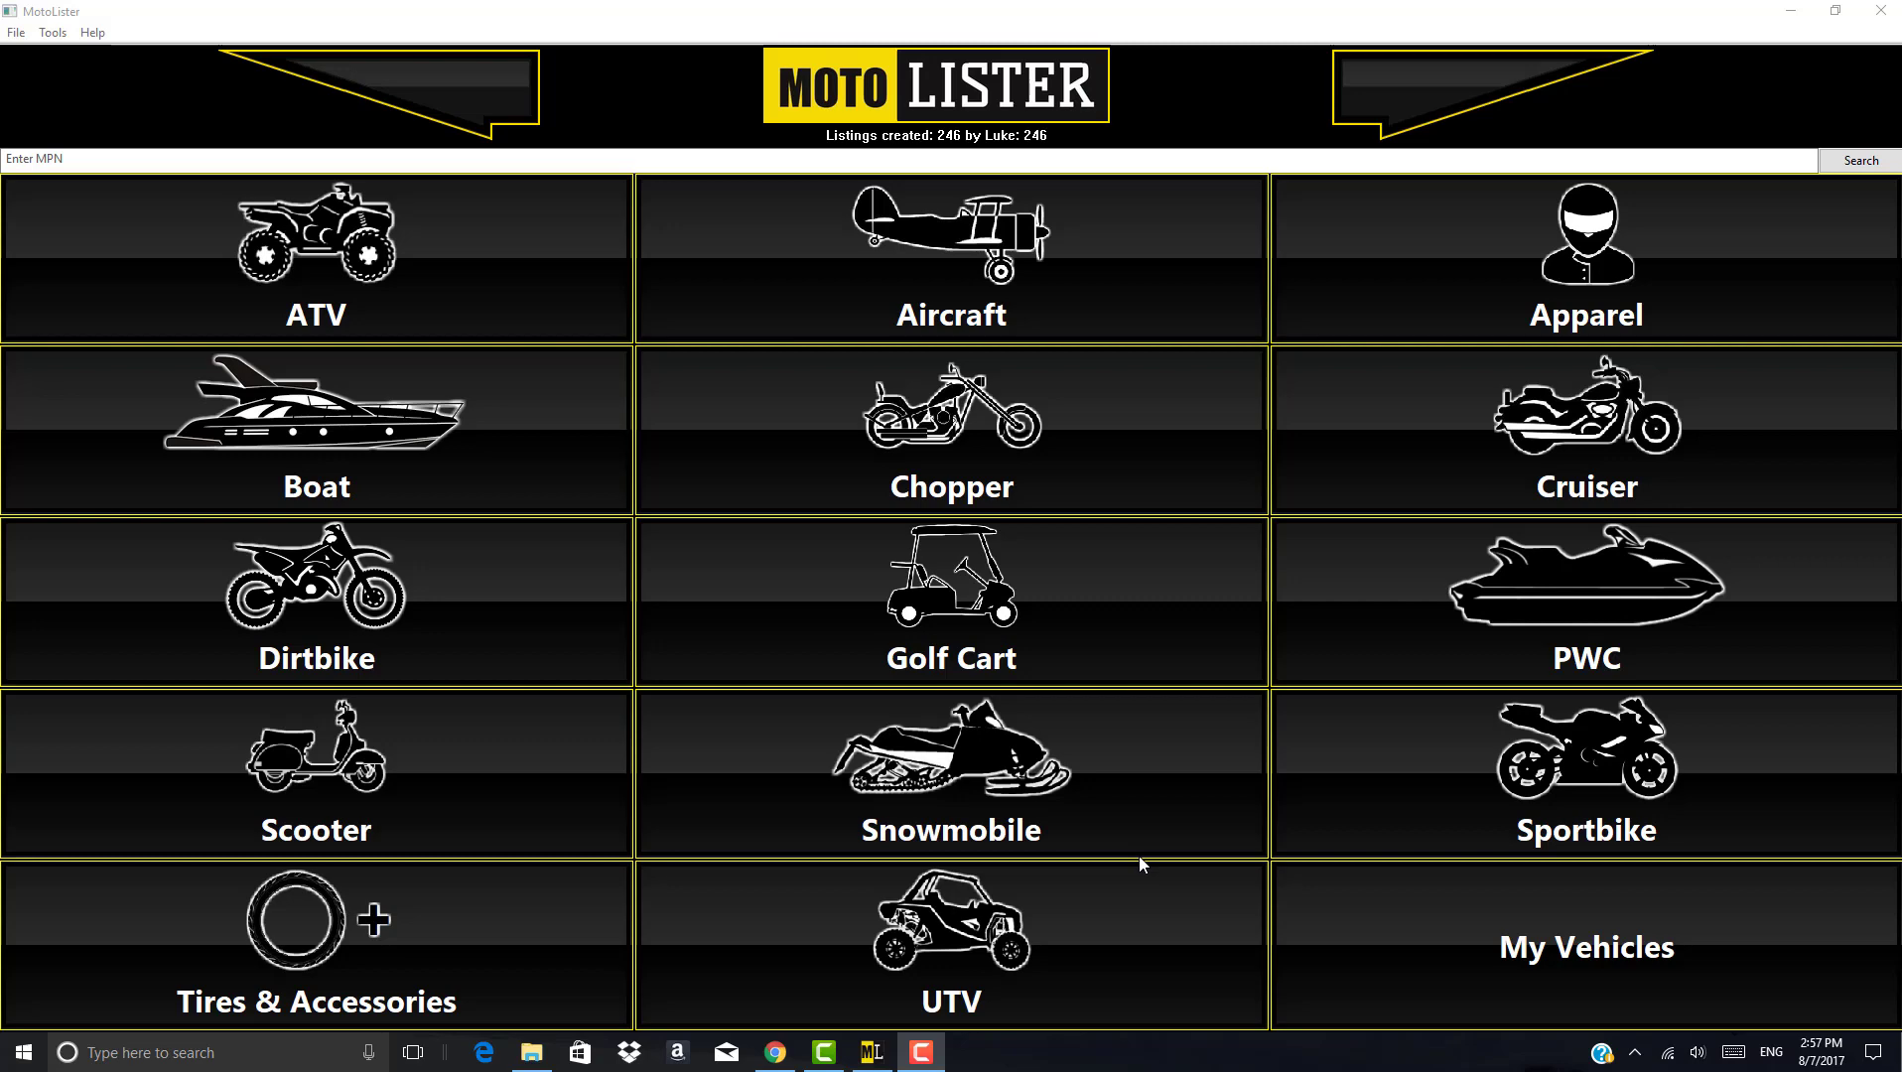
- Select the 2009 Honda Foreman 500 TRX500FE 4x4 ES ATV and open its radiator fan part
{"action": "left_click", "coordinate": [478, 253]}
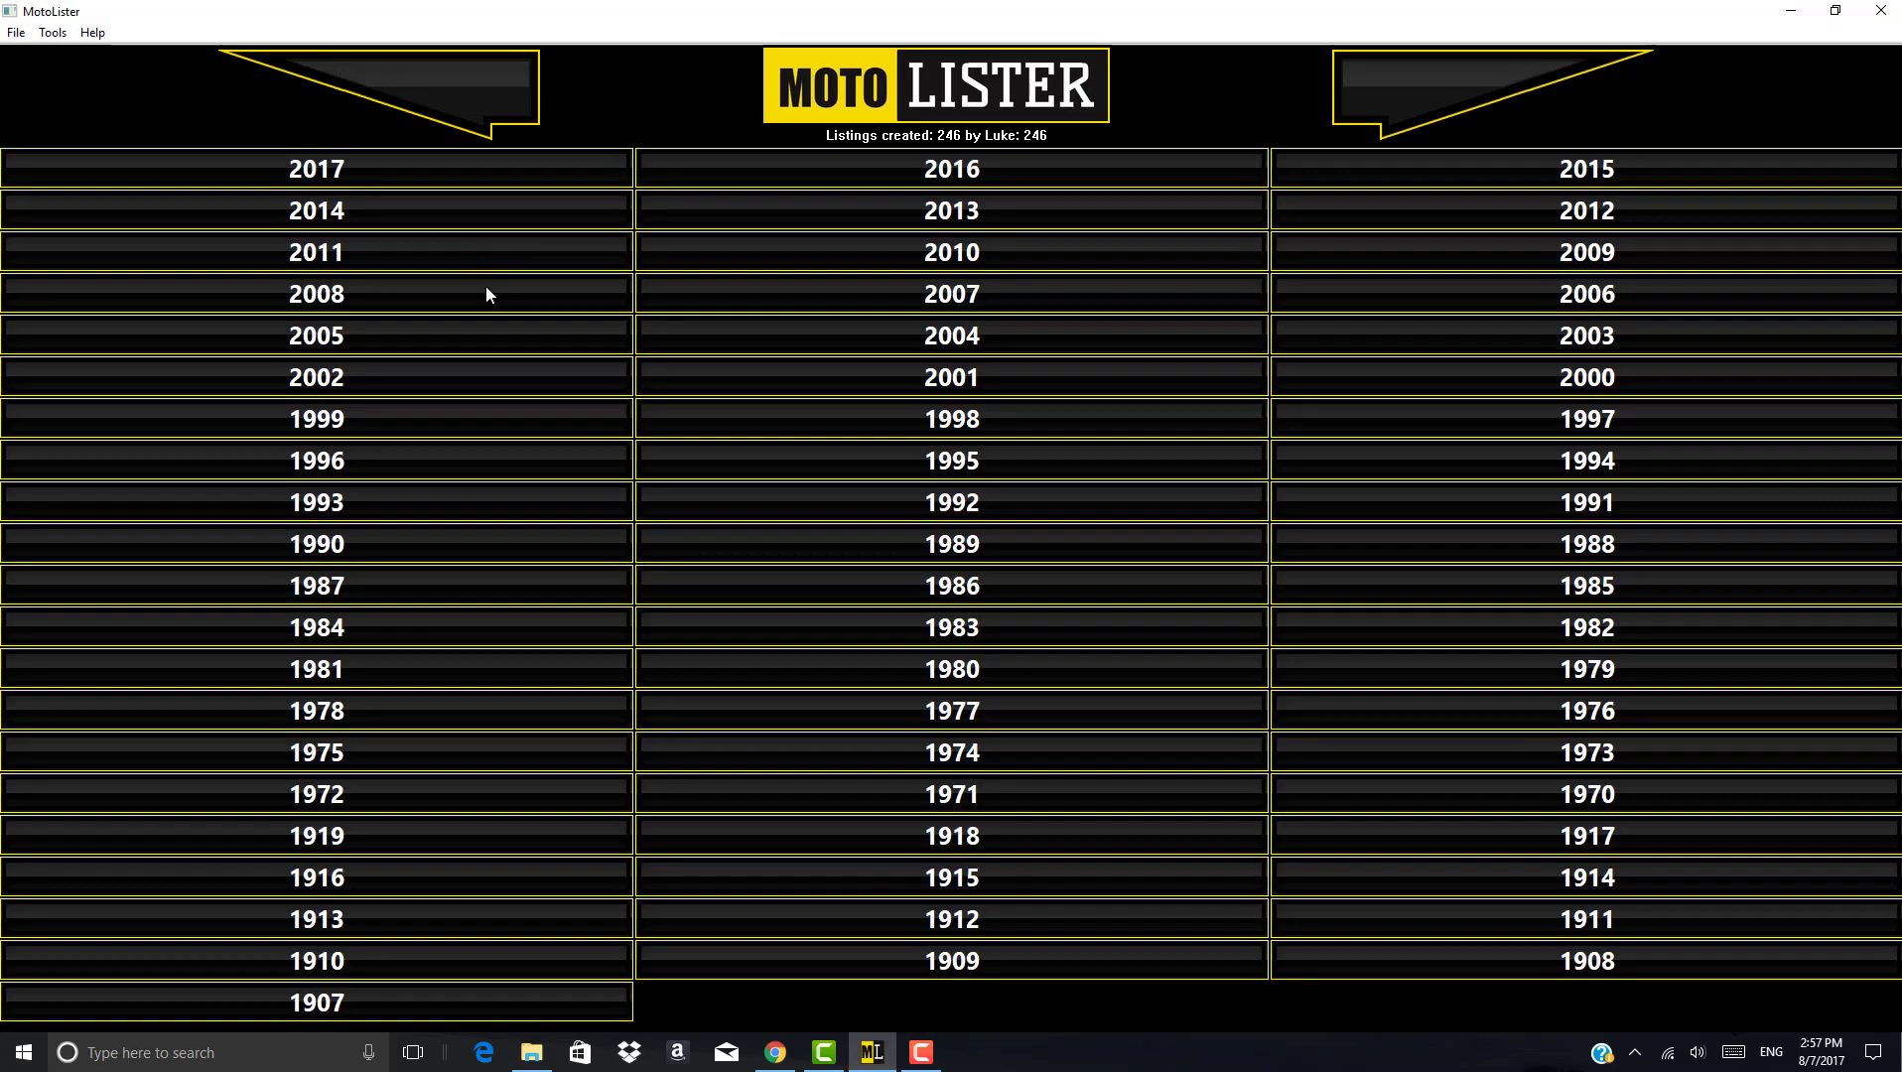
{"action": "left_click", "coordinate": [1473, 261]}
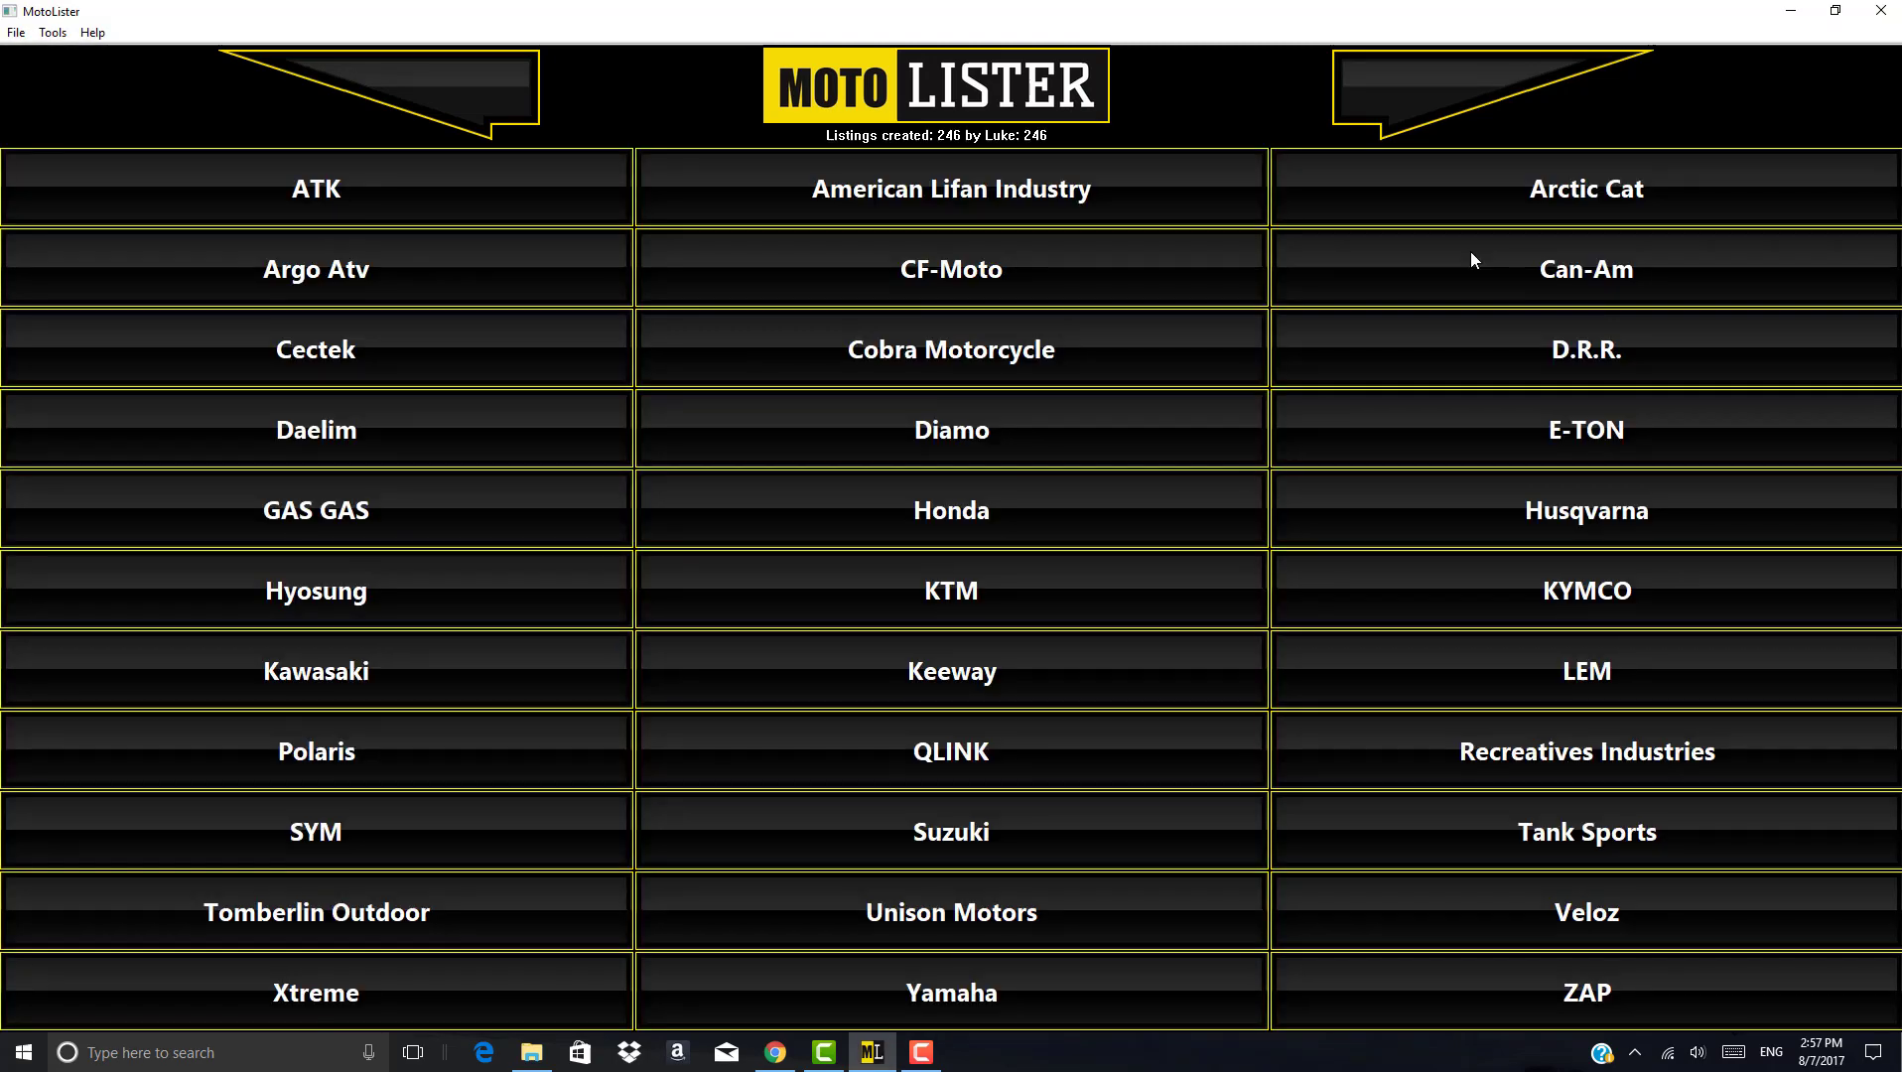
{"action": "left_click", "coordinate": [980, 512]}
{"action": "left_click", "coordinate": [517, 306]}
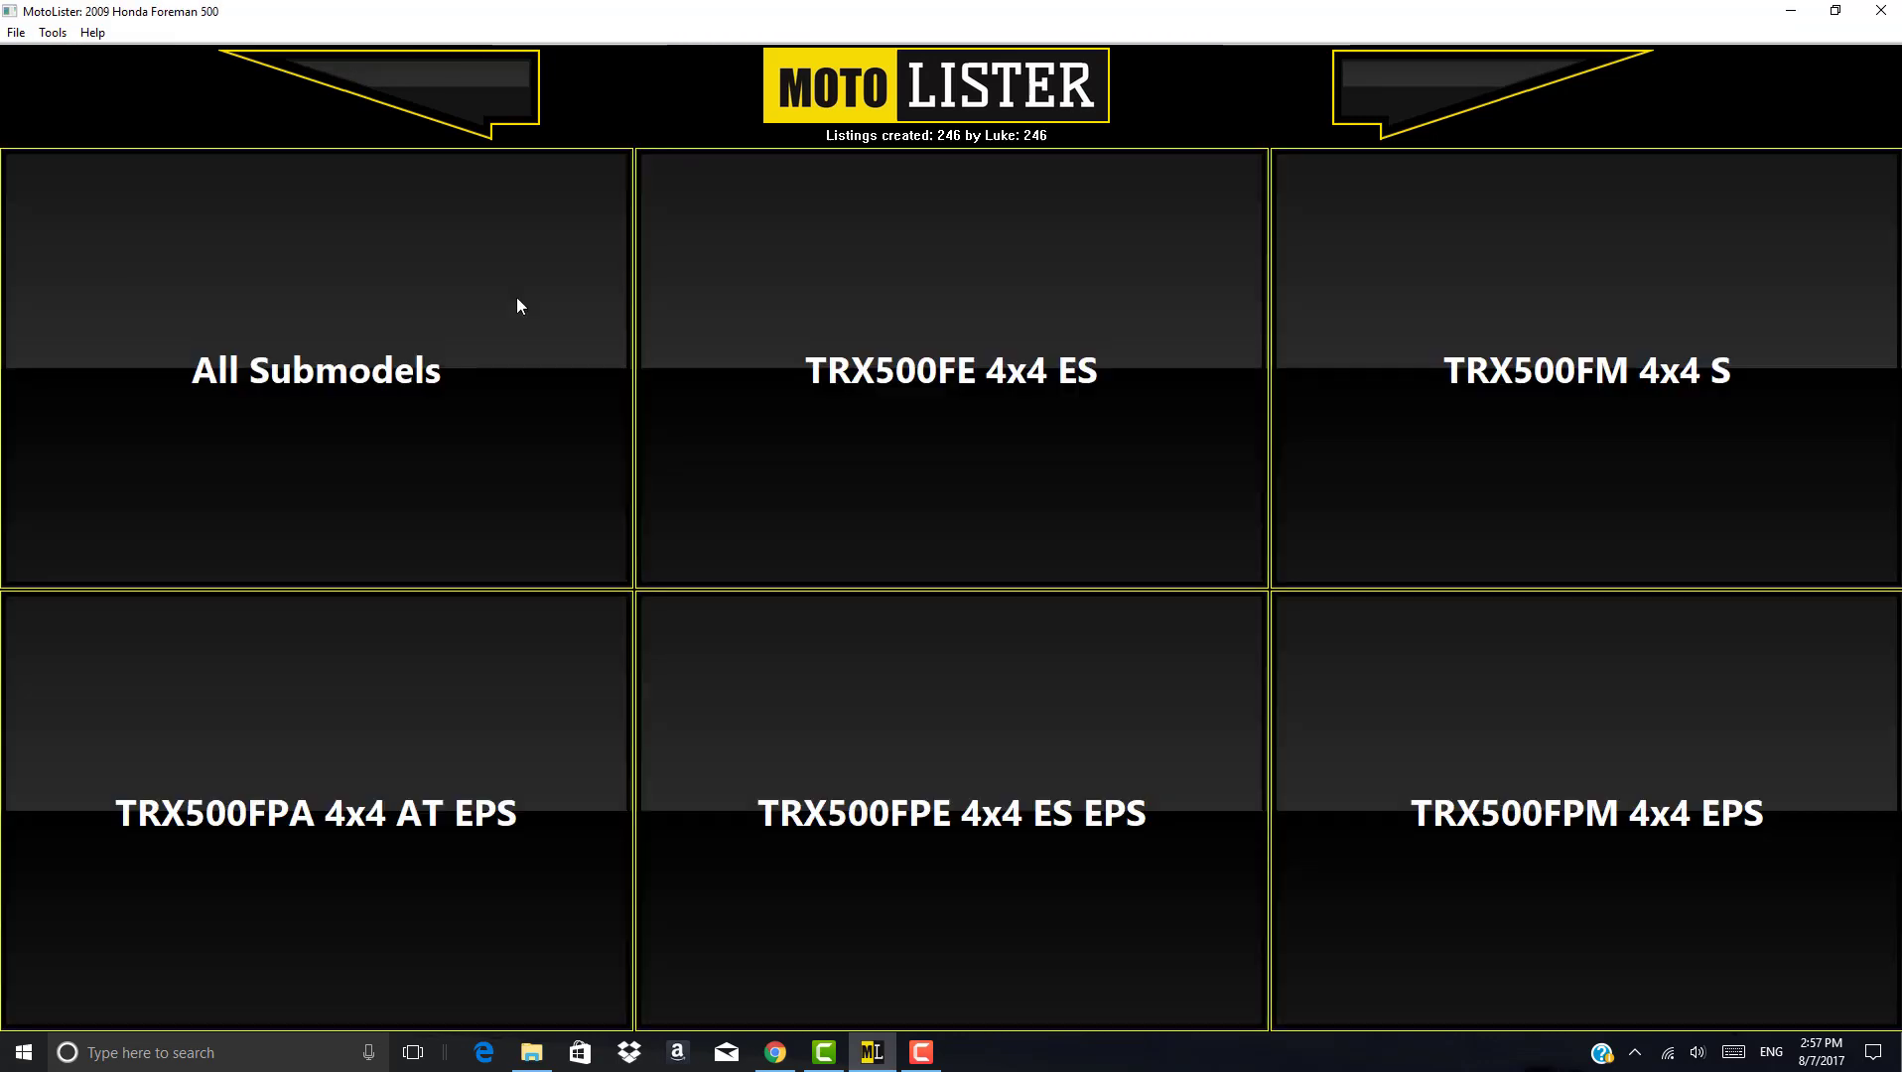
{"action": "left_click", "coordinate": [881, 425]}
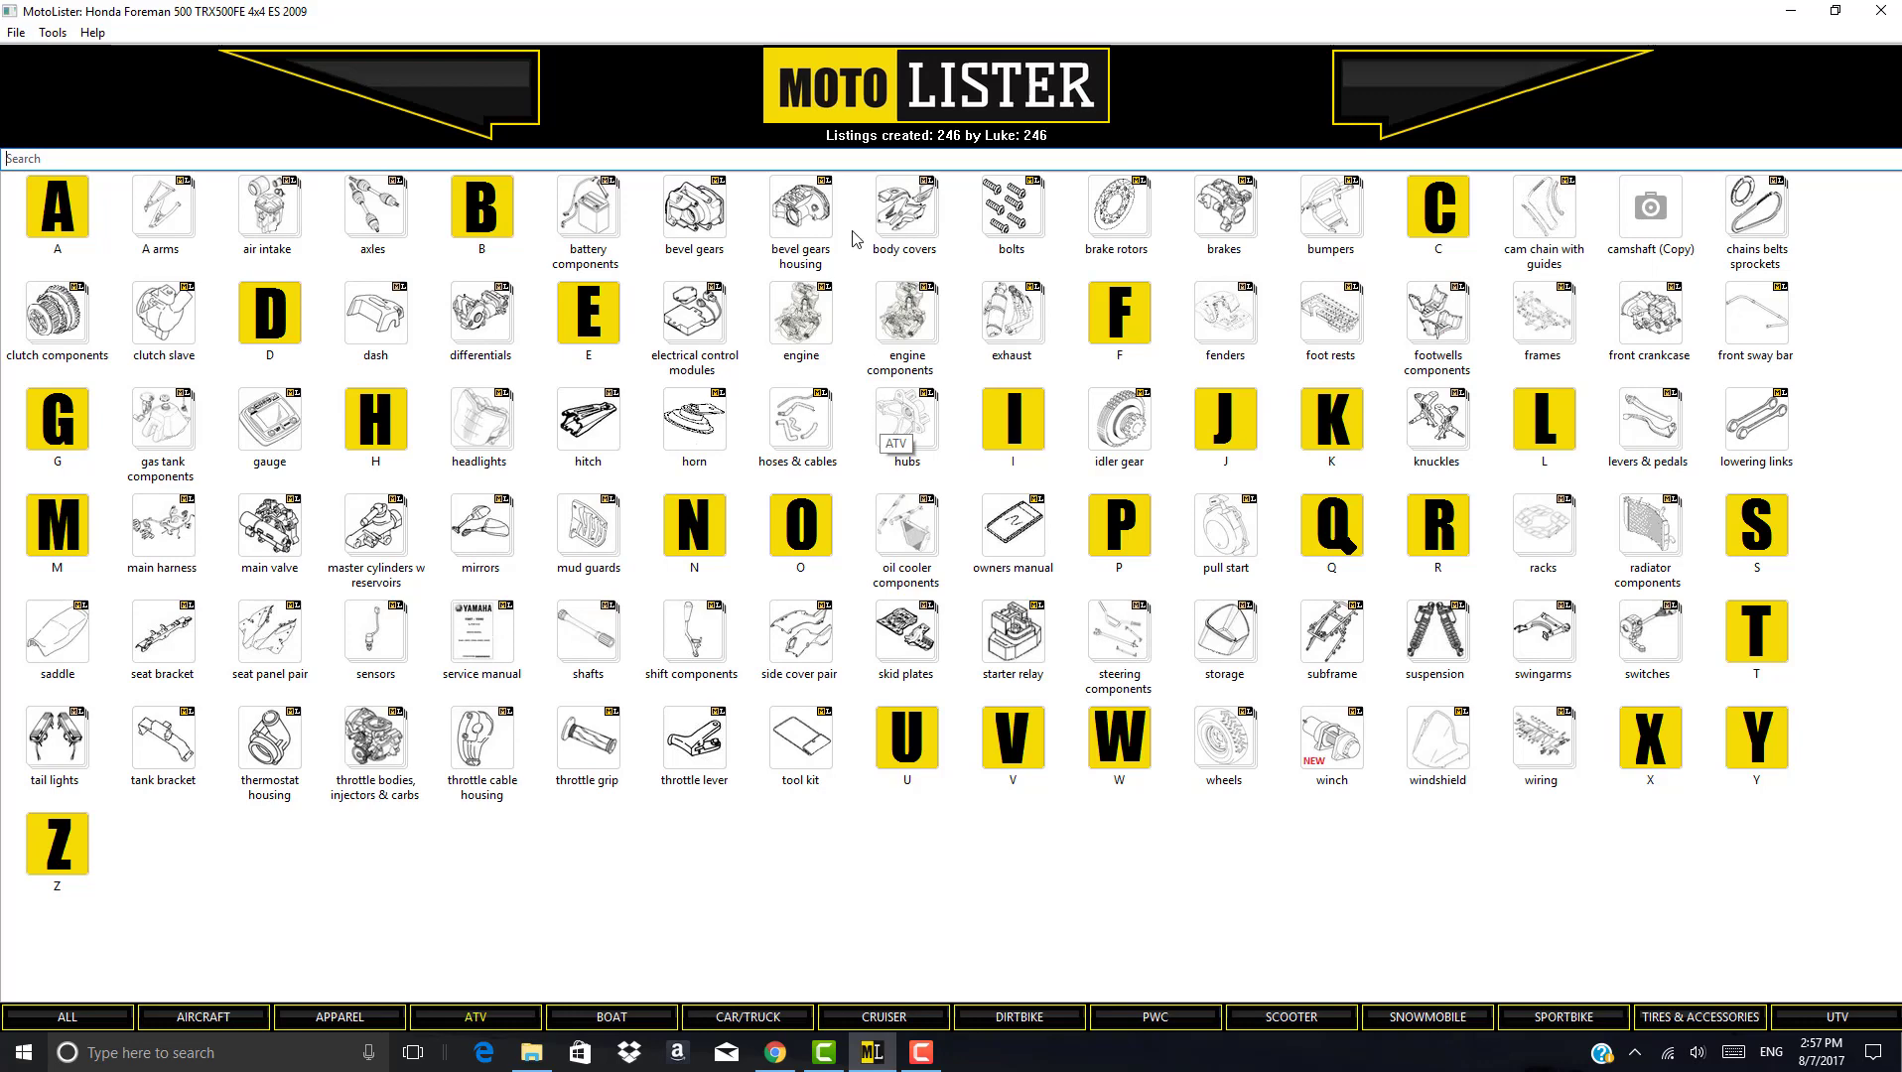
{"action": "left_click", "coordinate": [853, 161]}
{"action": "type", "text": "an"}
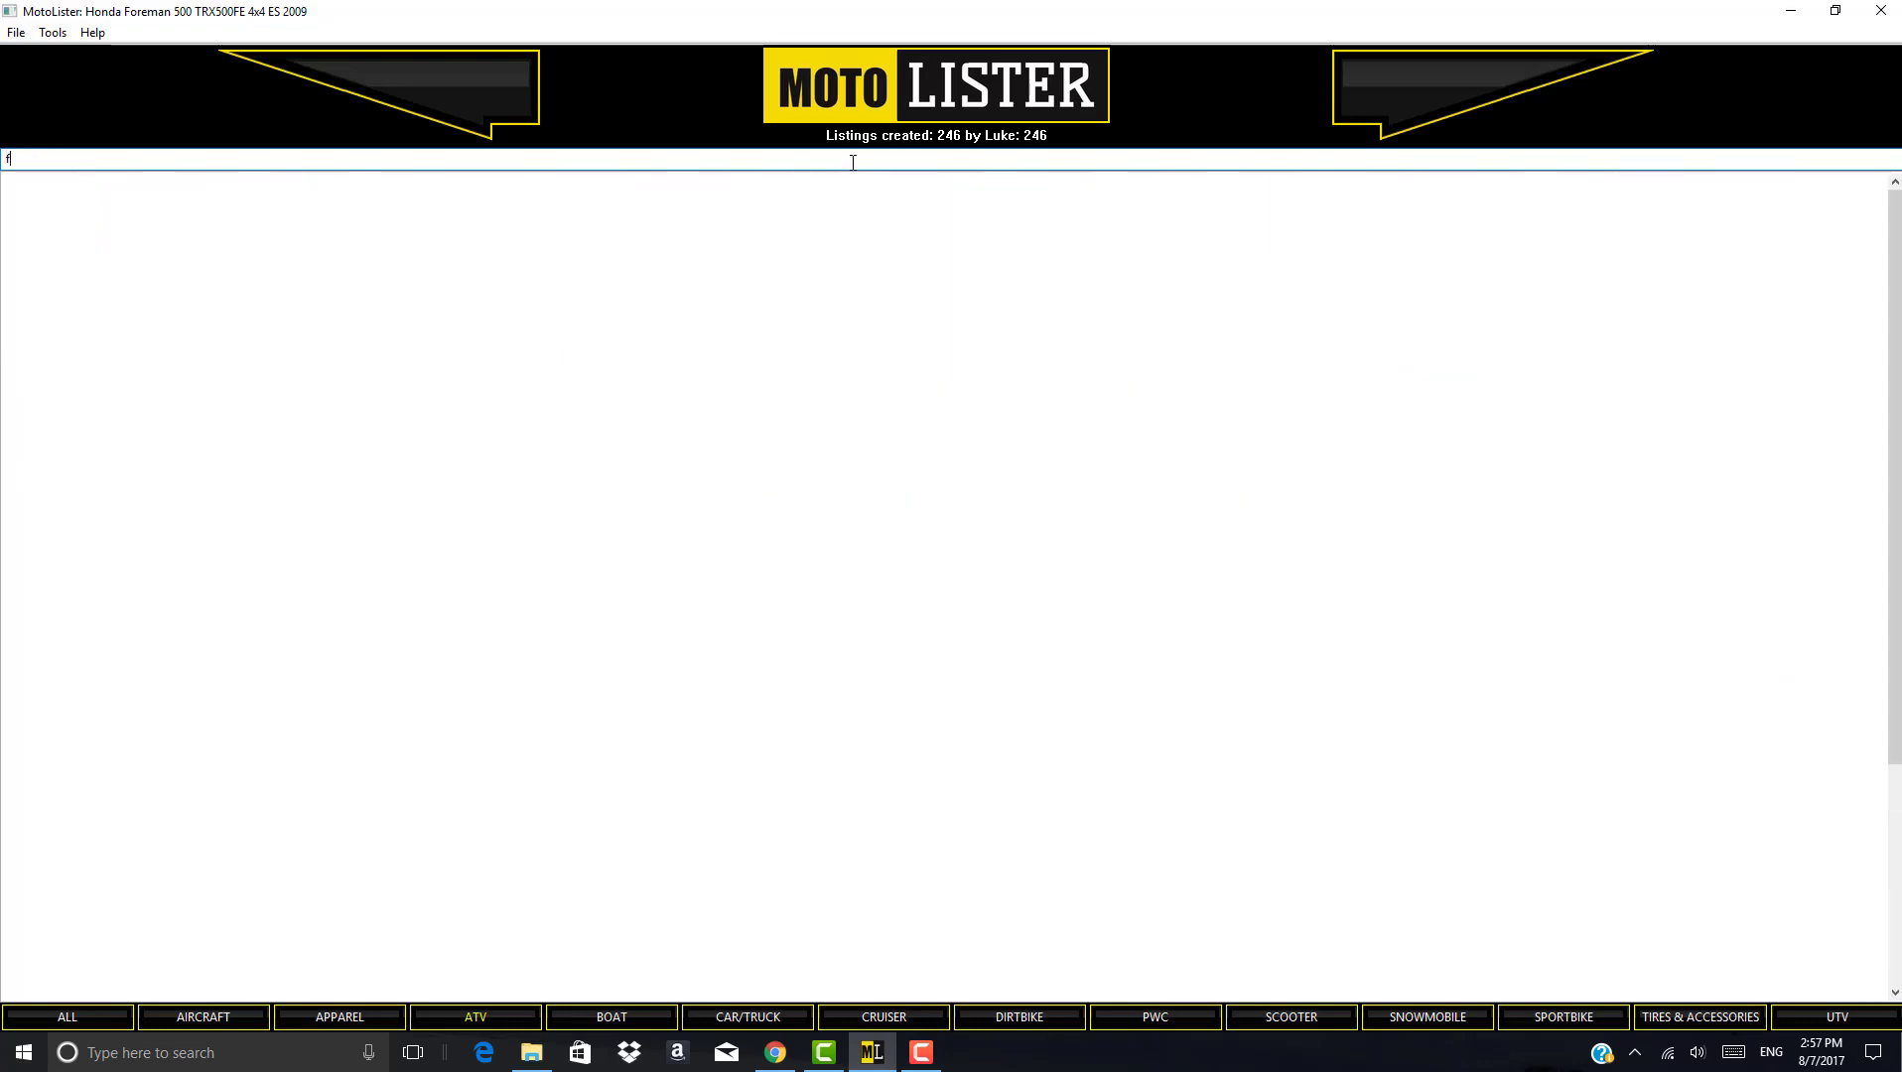
{"action": "left_click", "coordinate": [41, 231]}
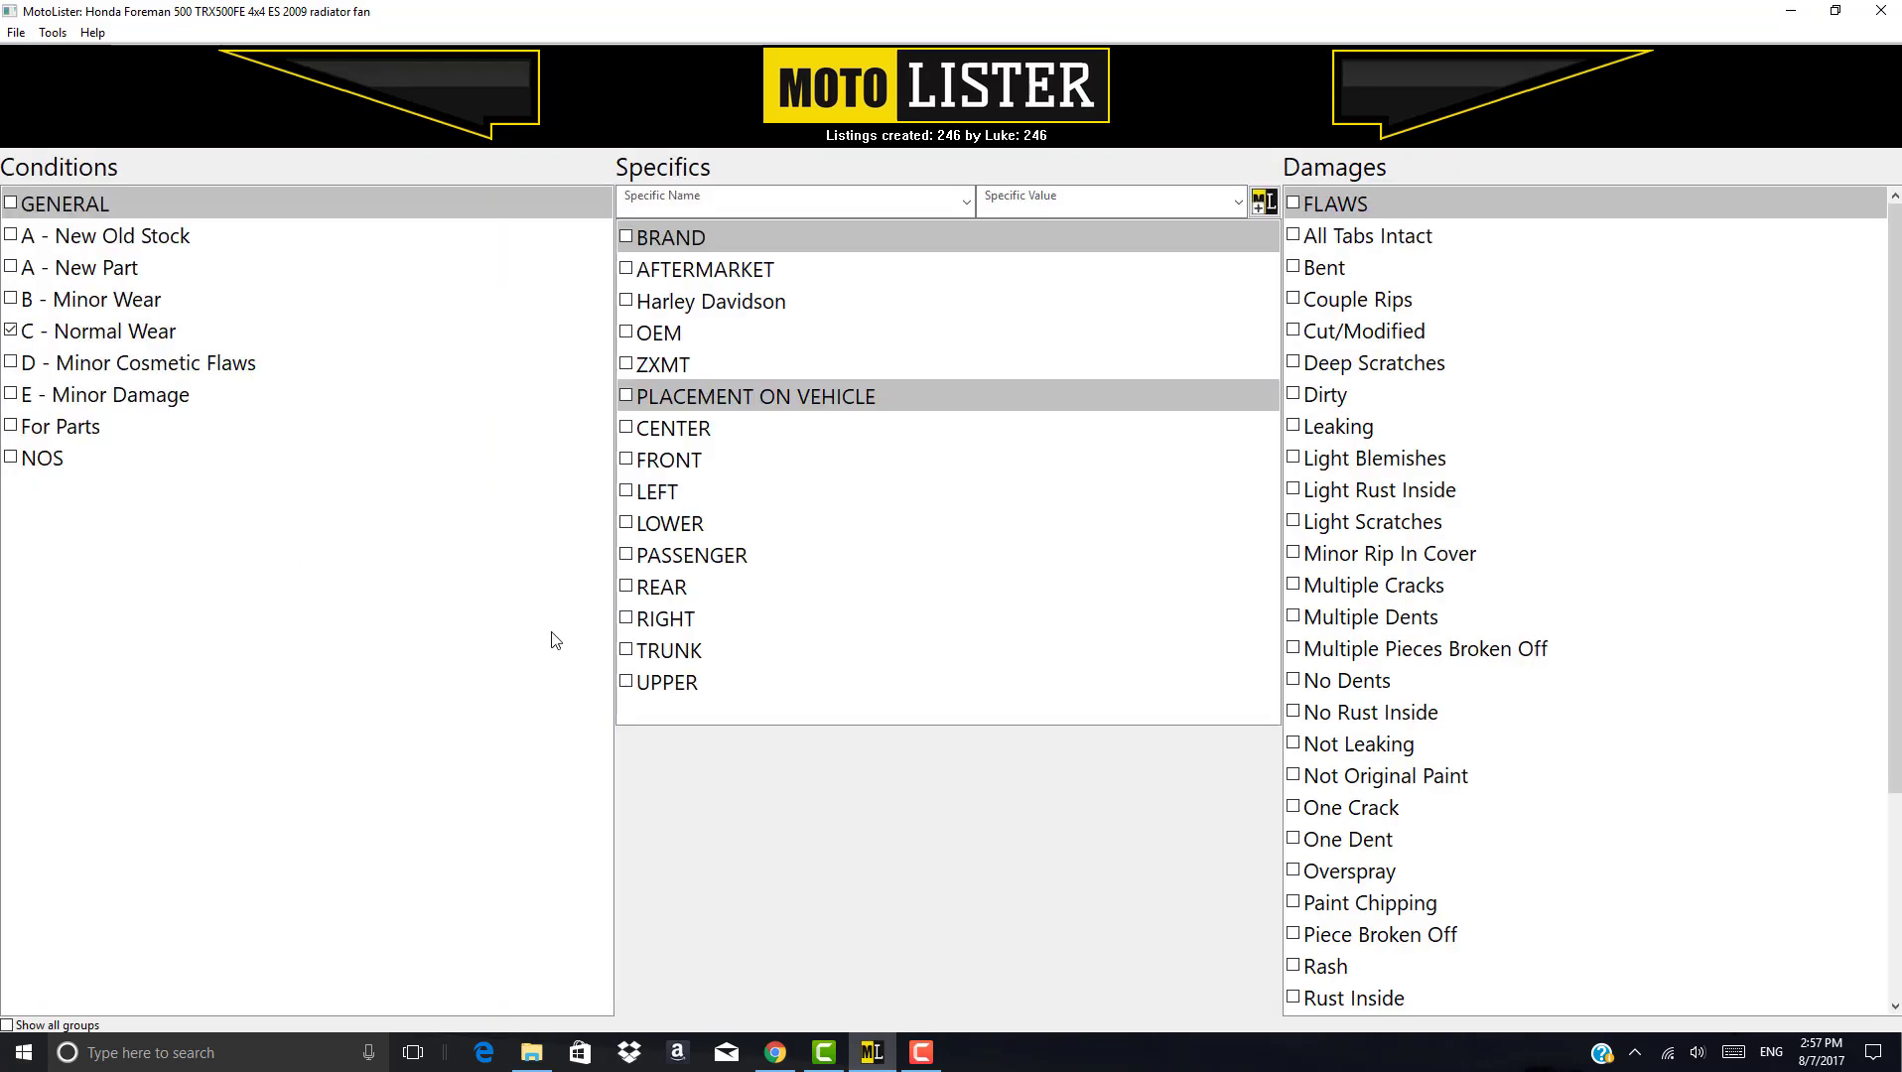
- Enter Manufacturer Part Number 19020-HN7-000 as a specific and start adding it as a variation
{"action": "left_click", "coordinate": [966, 207]}
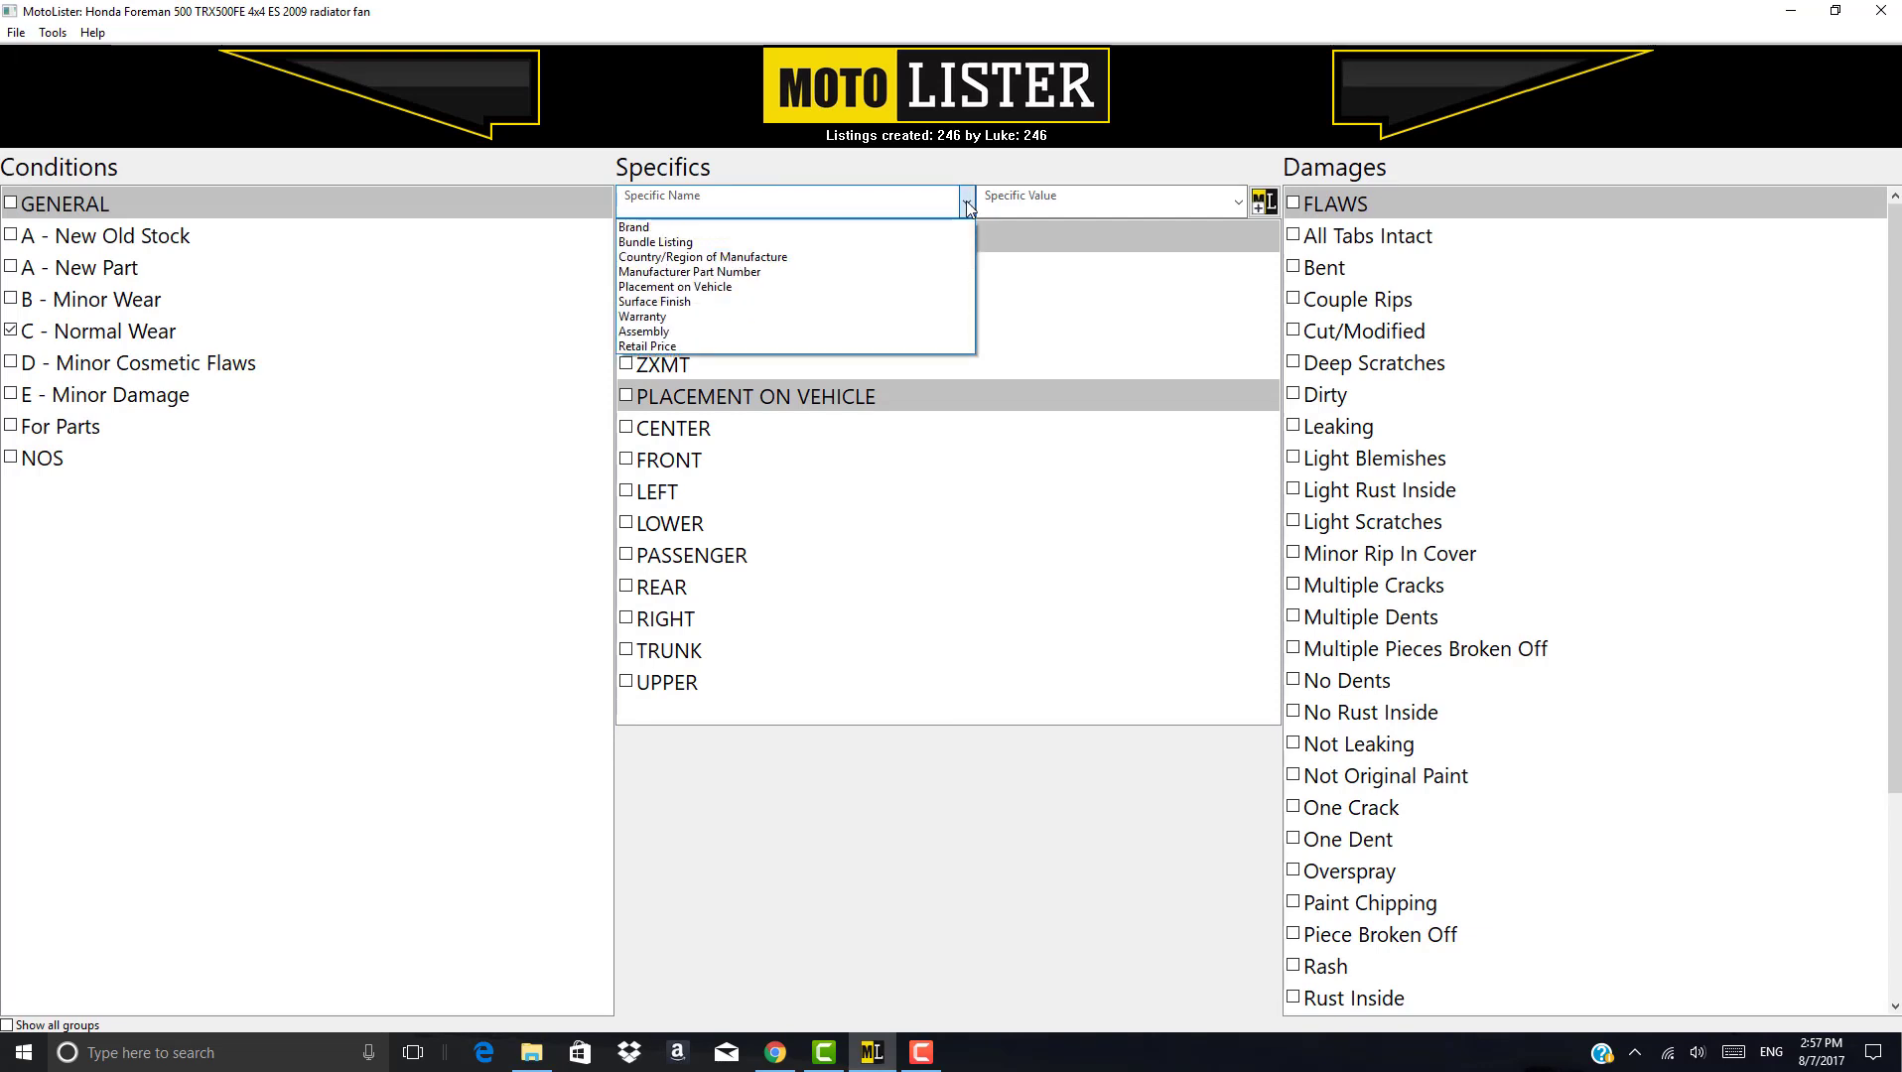
{"action": "left_click", "coordinate": [709, 275]}
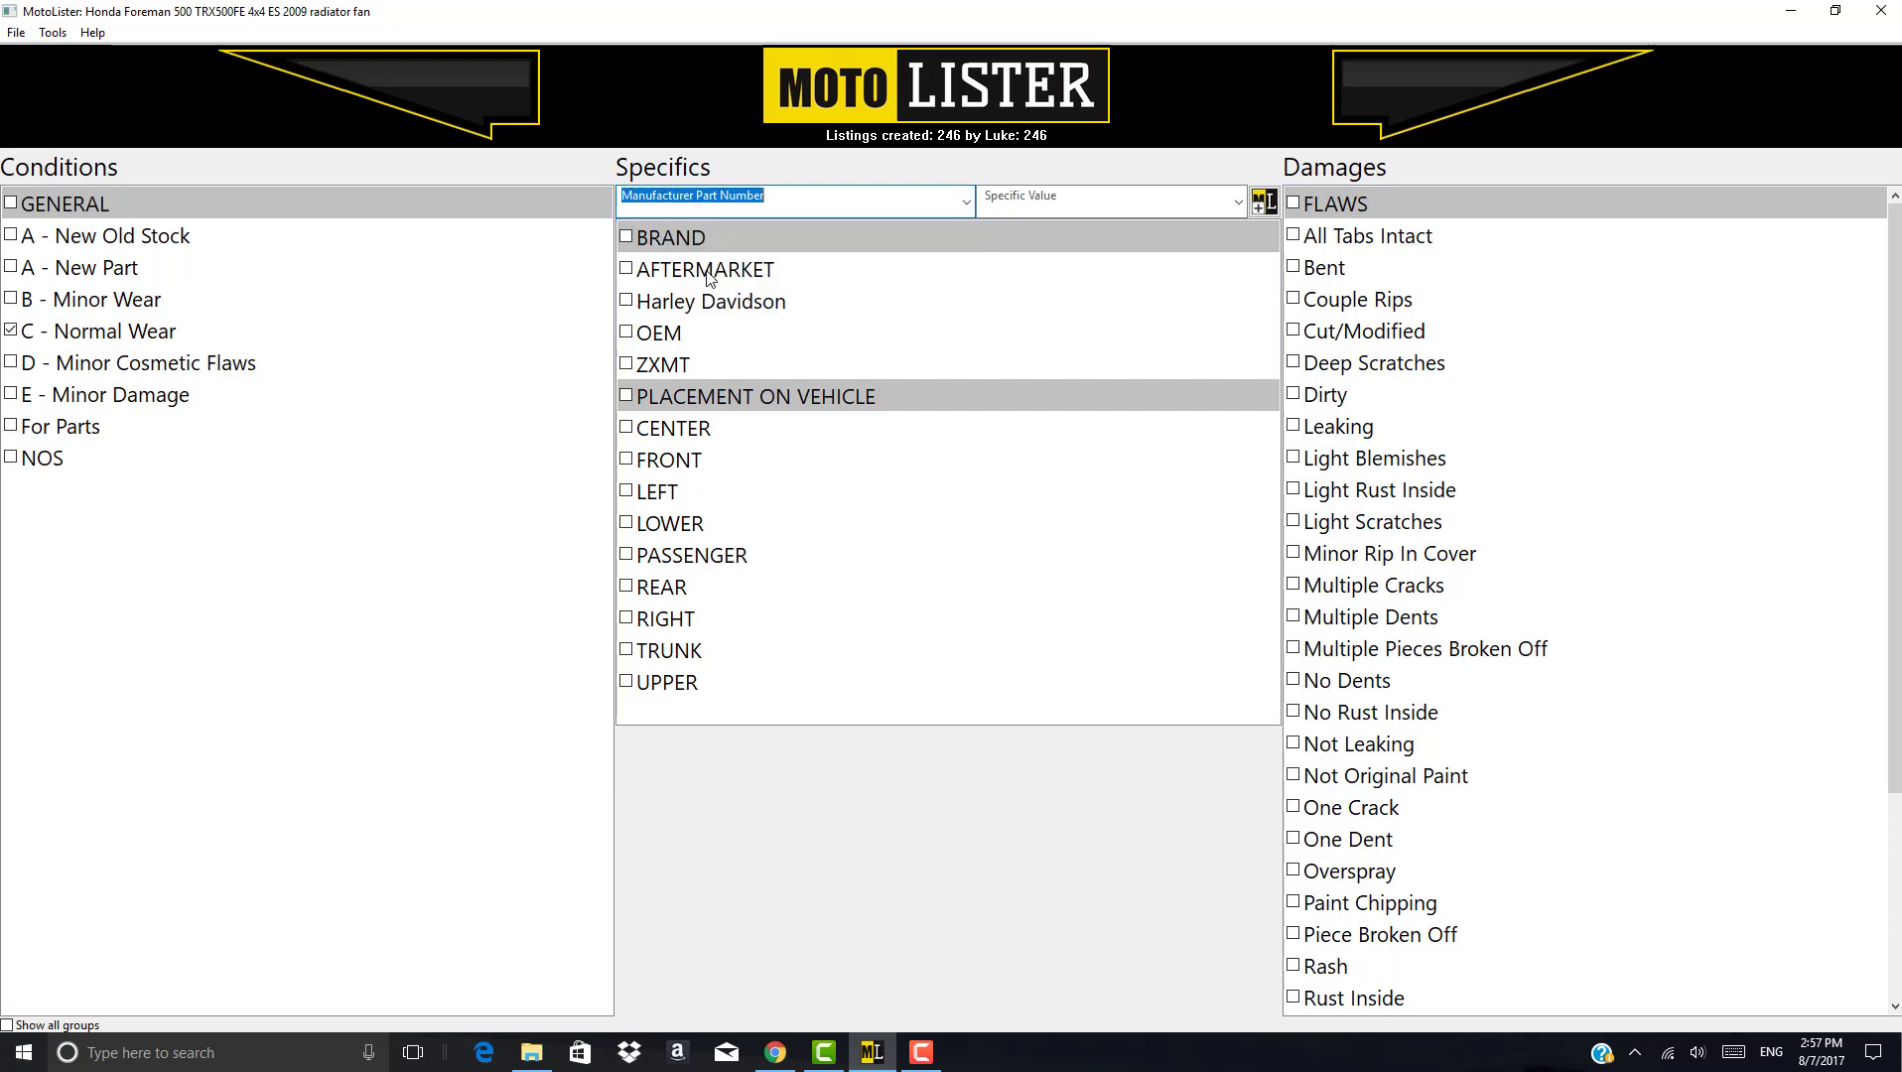
{"action": "left_click", "coordinate": [1048, 207]}
{"action": "type", "text": "19020-HN7-000"}
{"action": "key", "text": "Return"}
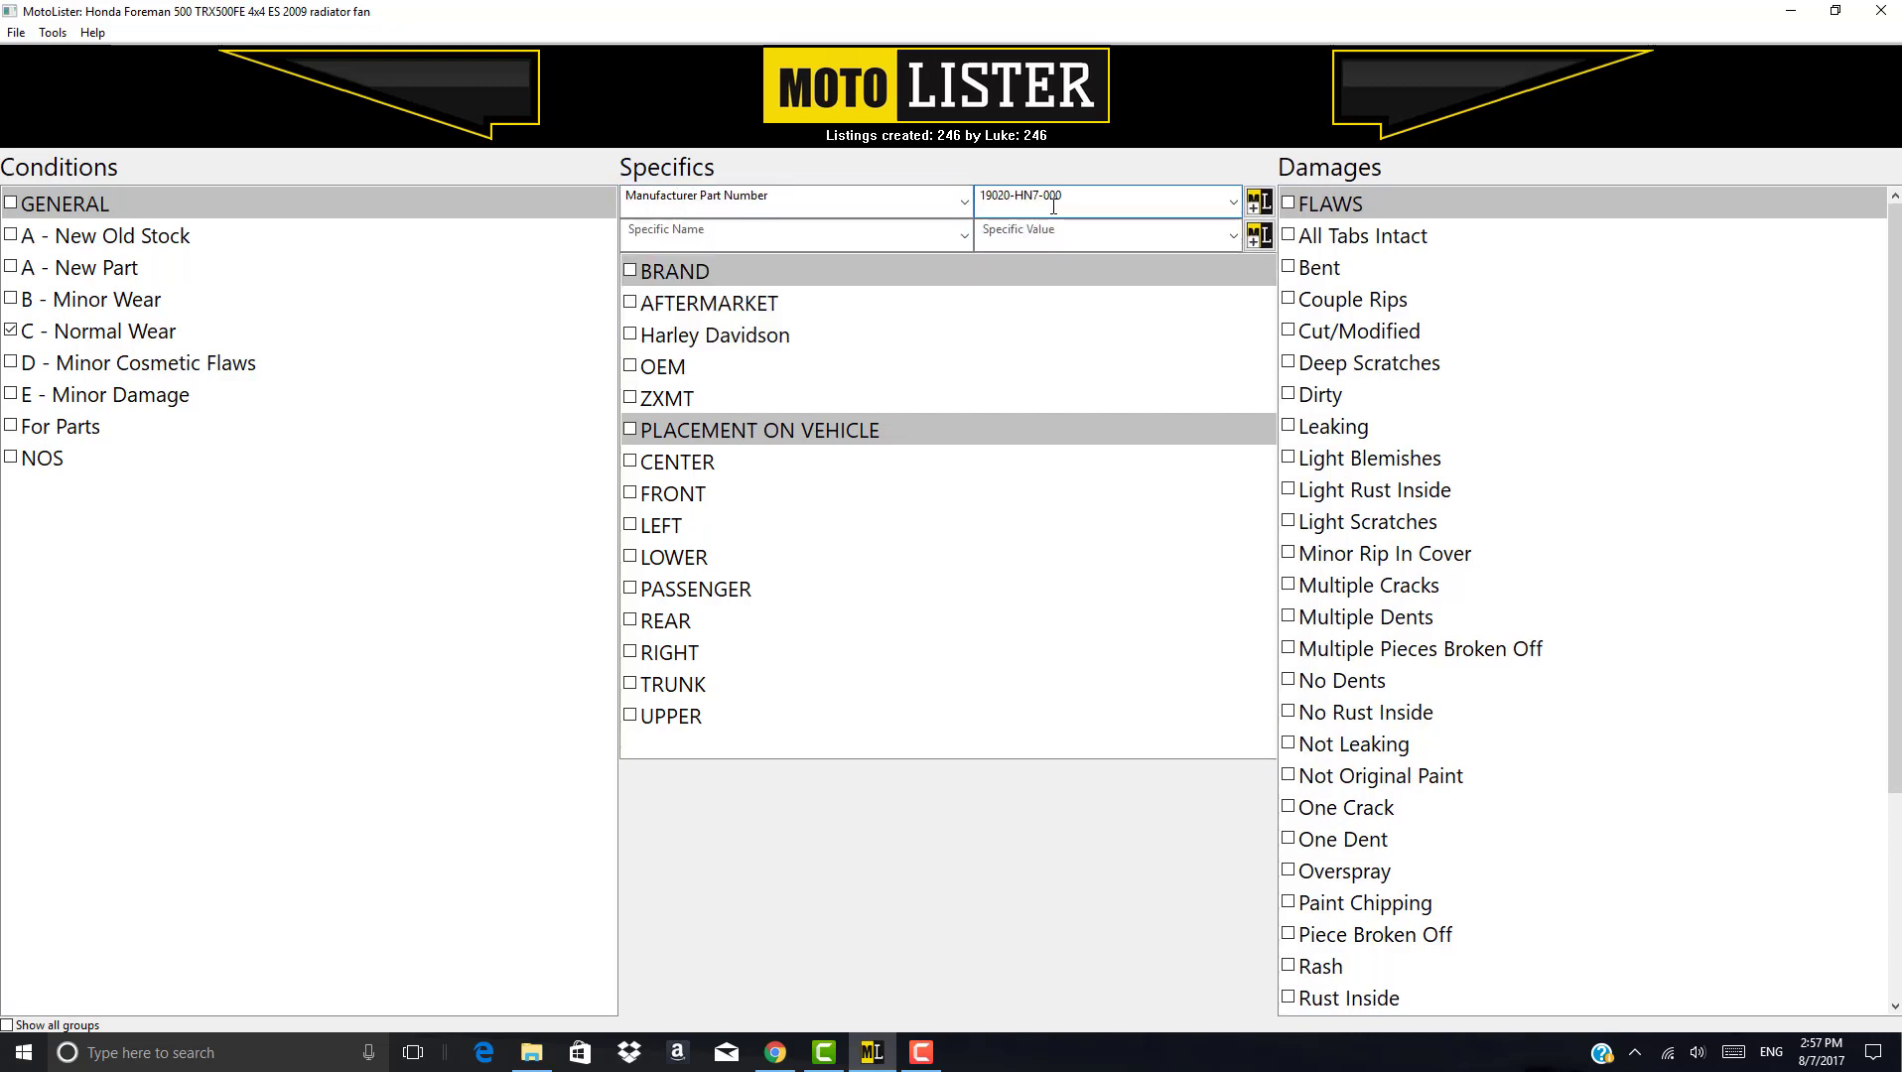
{"action": "left_click", "coordinate": [1256, 205]}
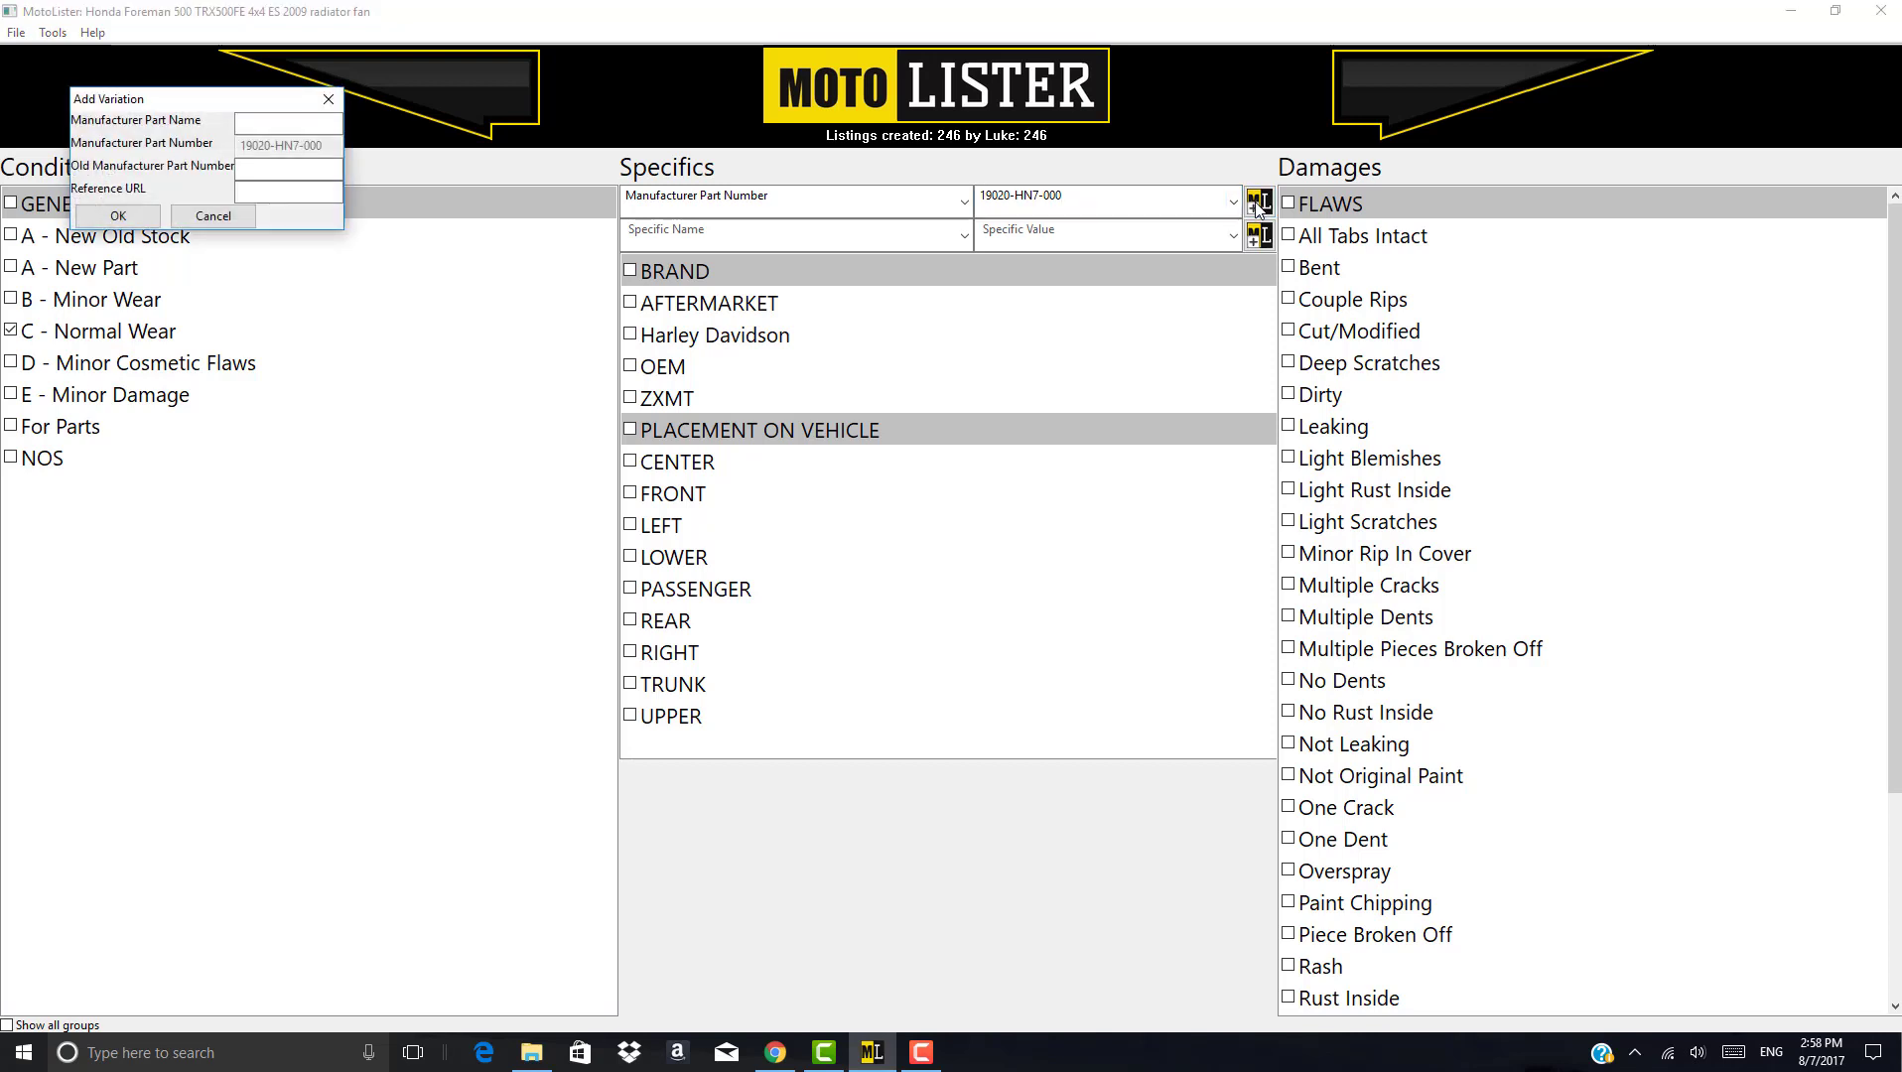
- Save the variation with part name 'FAN, COOLING' and the pasted reference URL
{"action": "left_click_drag", "start_coordinate": [212, 99], "coordinate": [275, 218]}
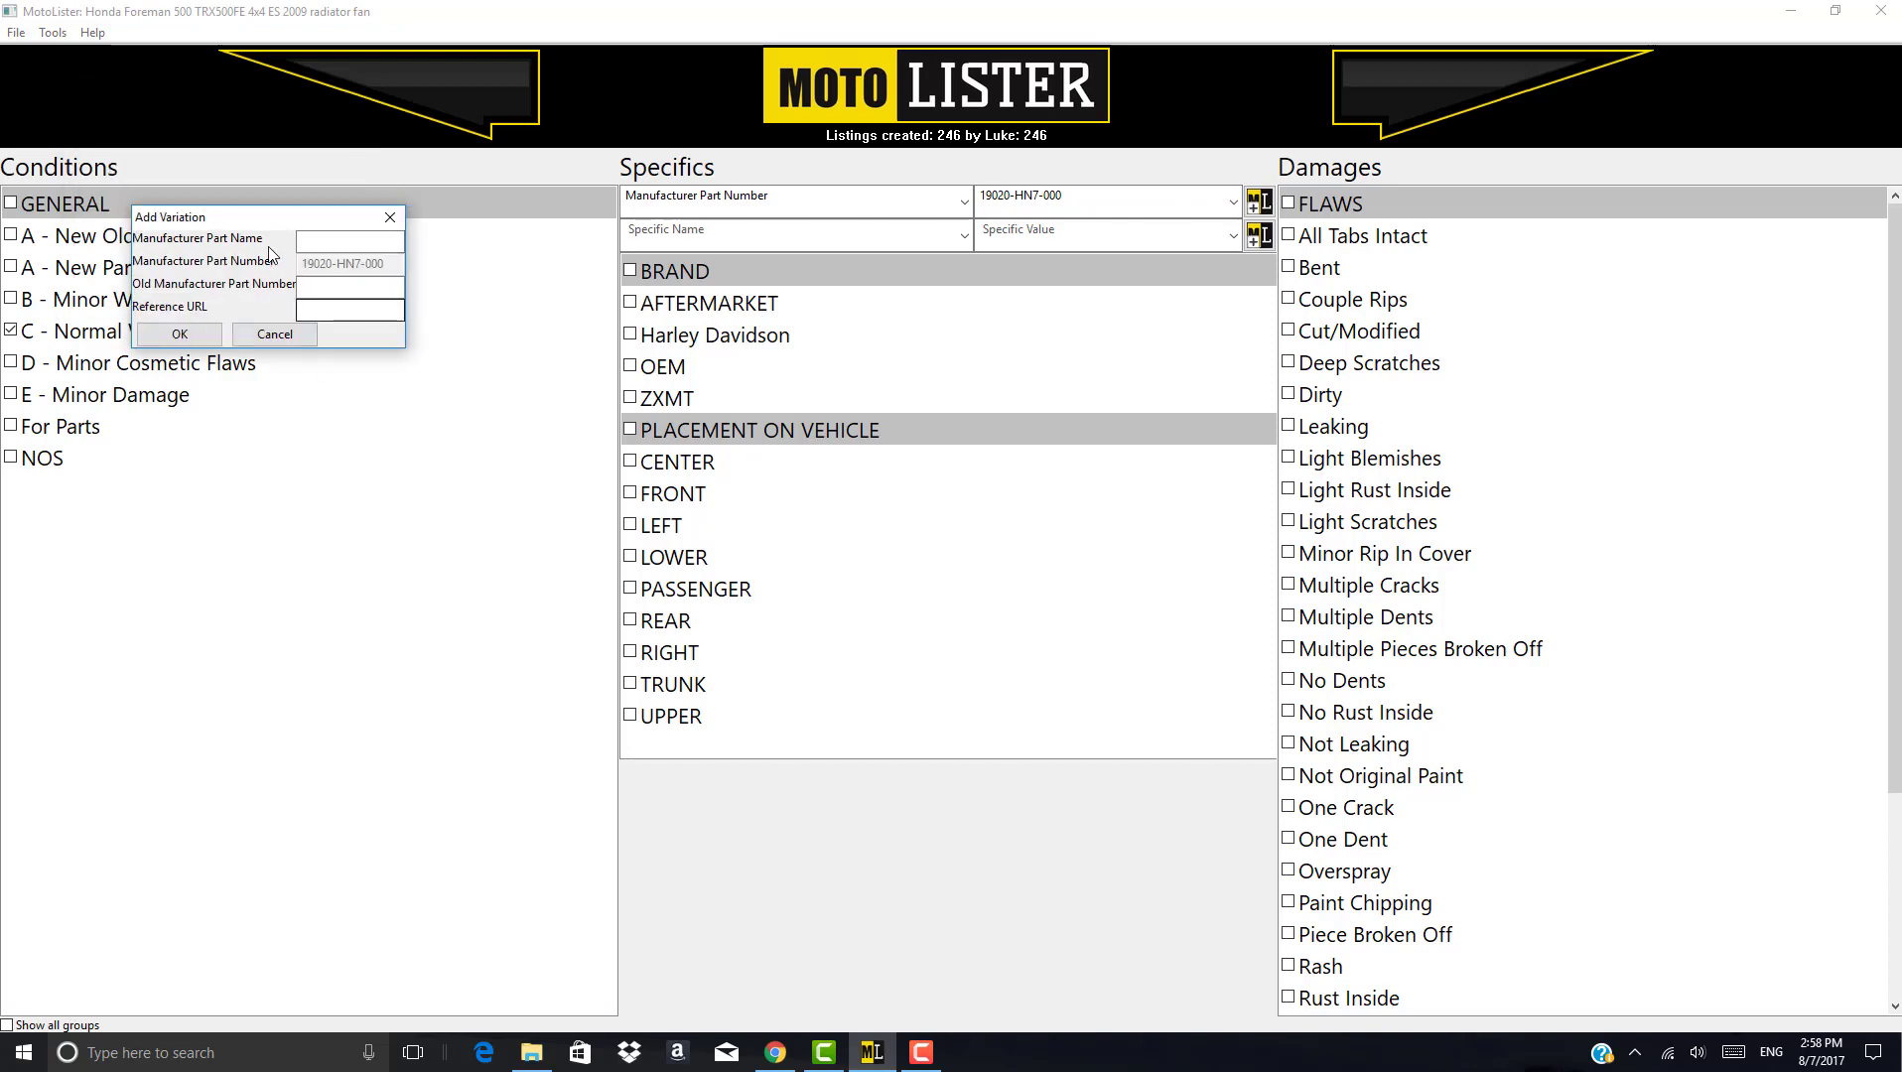
{"action": "left_click", "coordinate": [304, 242]}
{"action": "type", "text": "FAN, COOLING"}
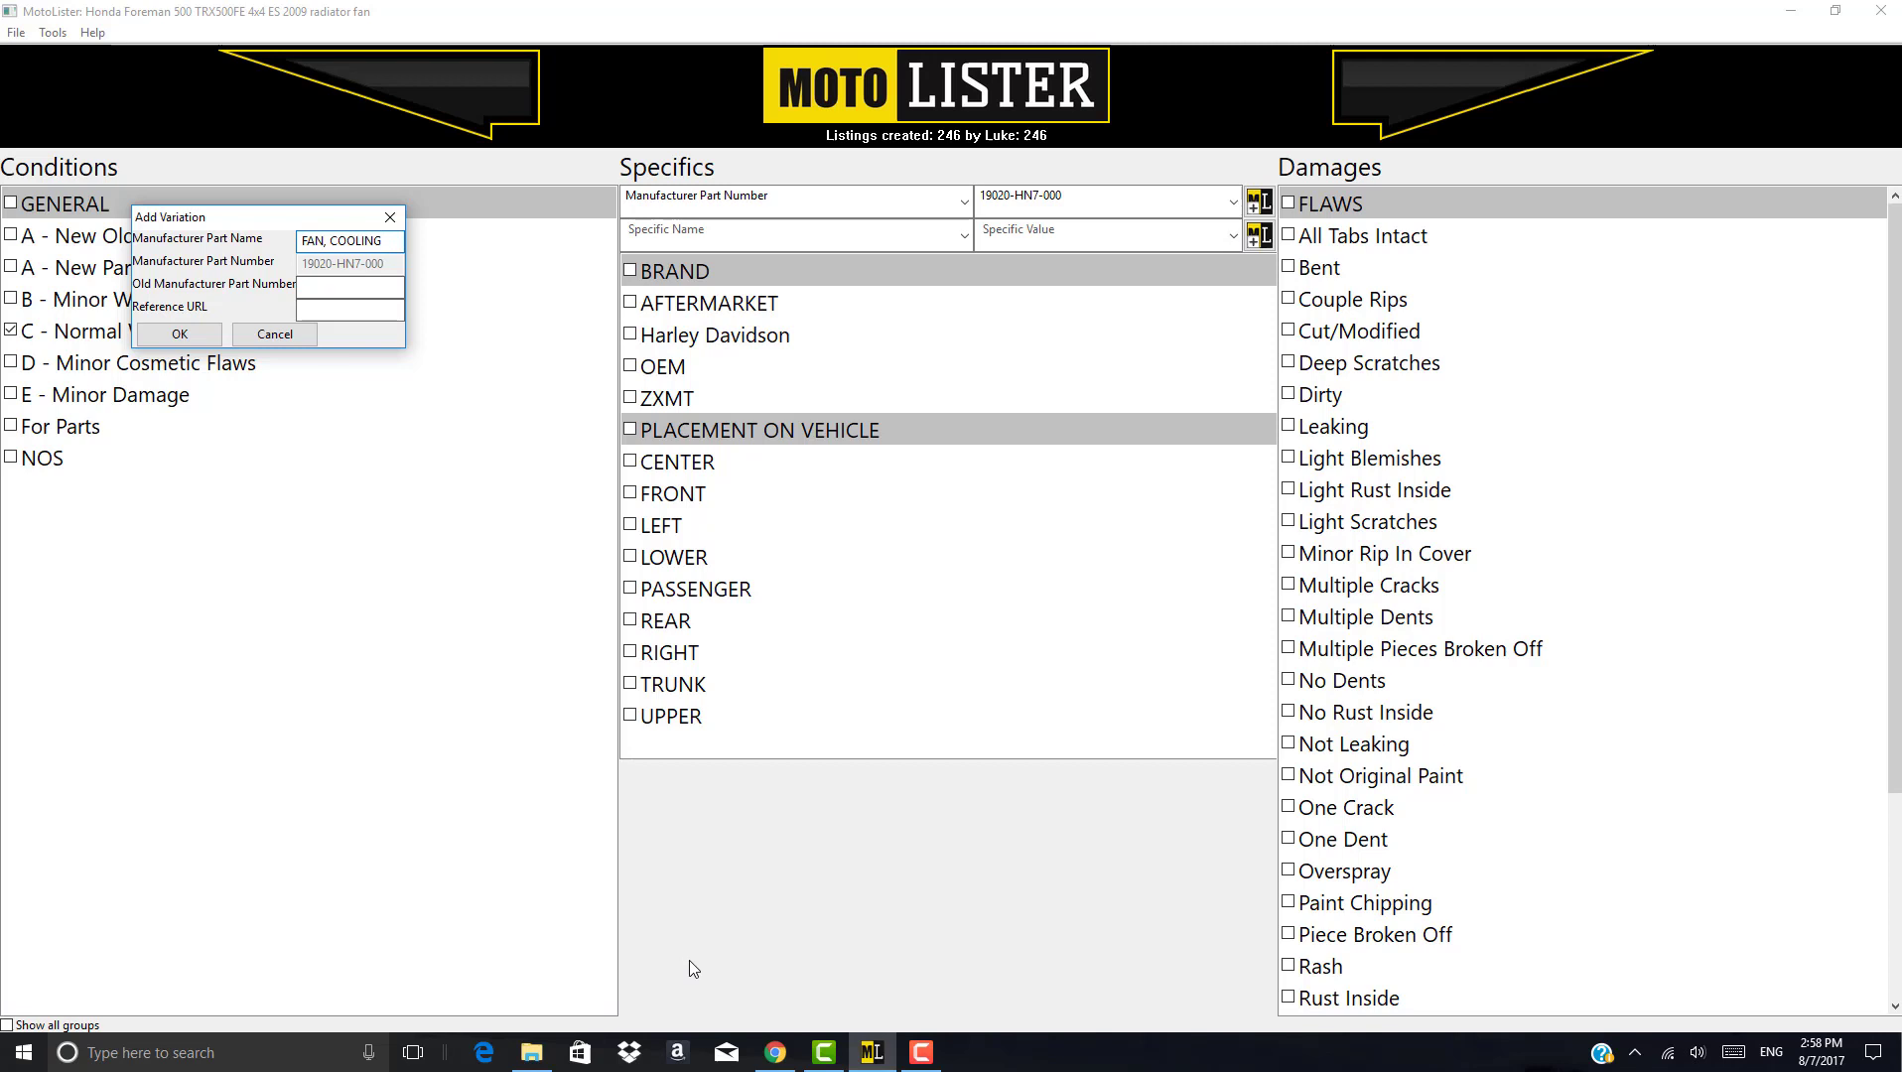
{"action": "left_click", "coordinate": [319, 314]}
{"action": "key", "text": "ctrl+v"}
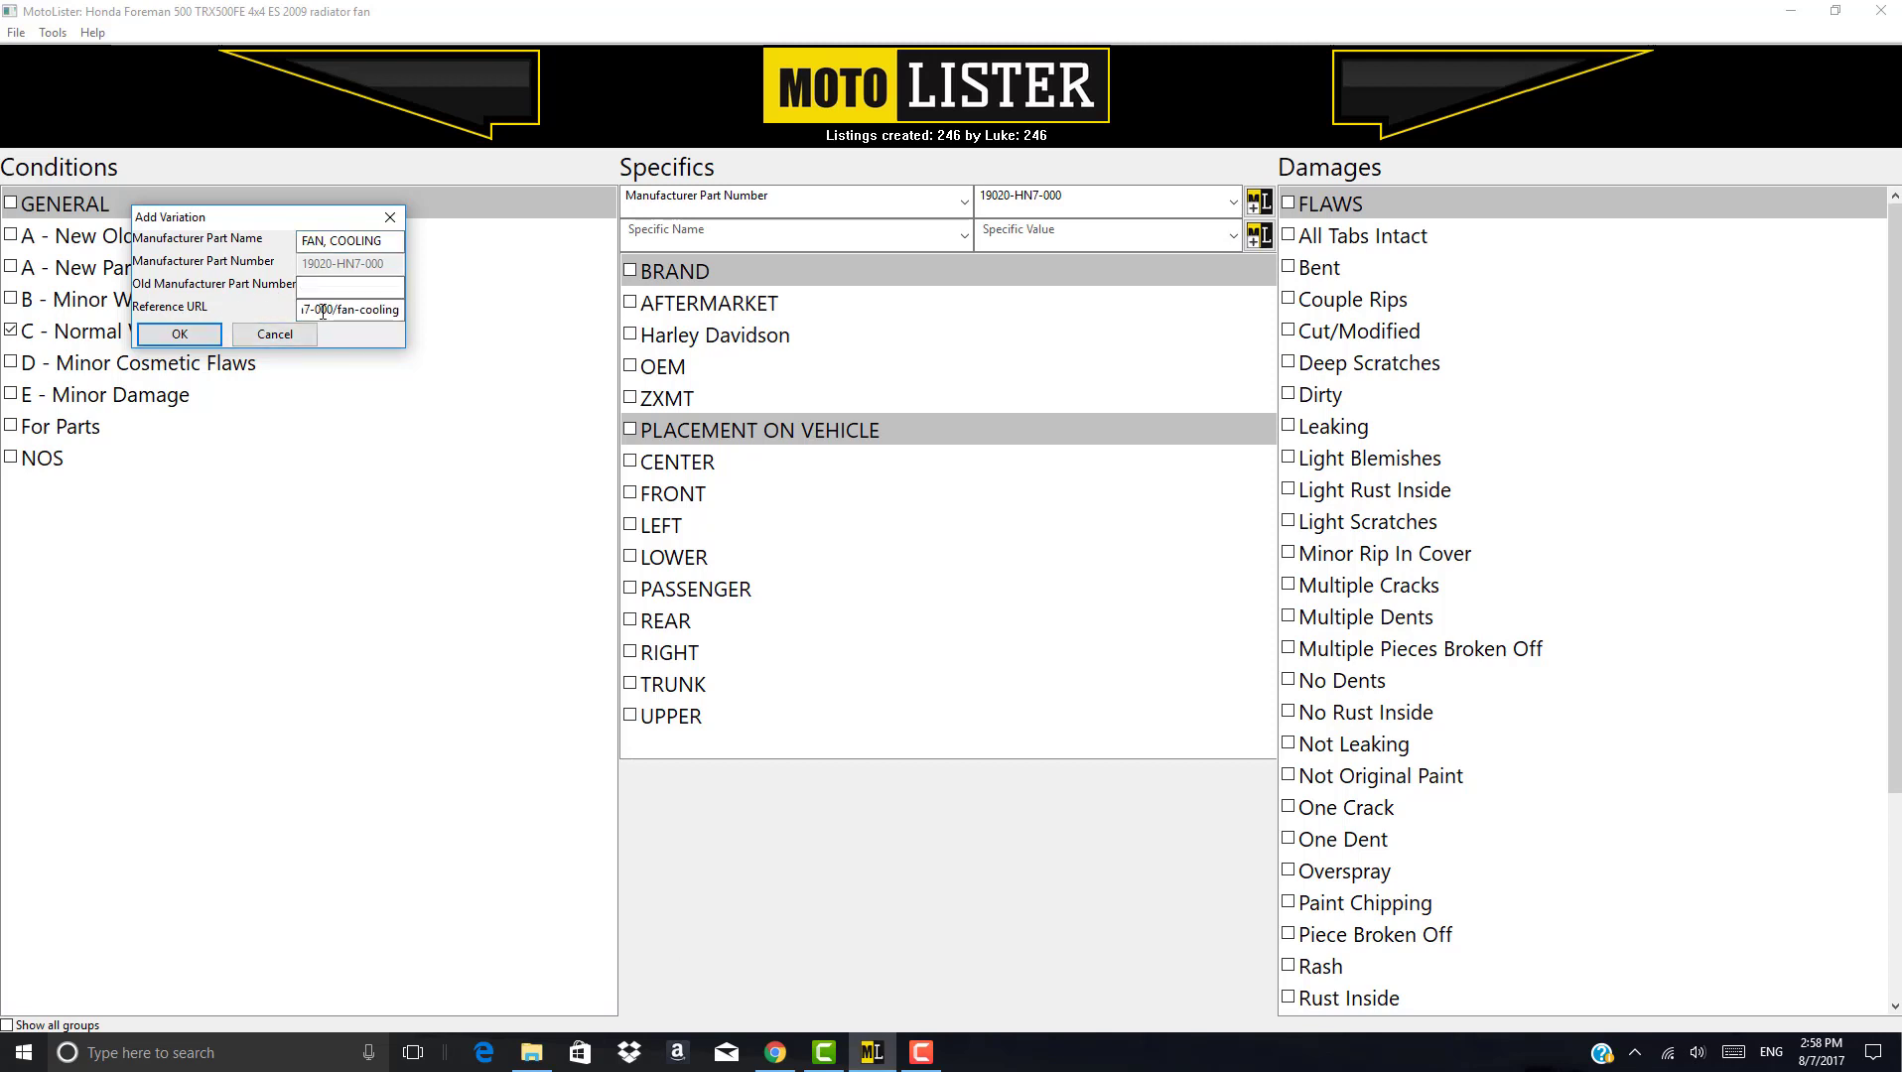
{"action": "left_click", "coordinate": [180, 334]}
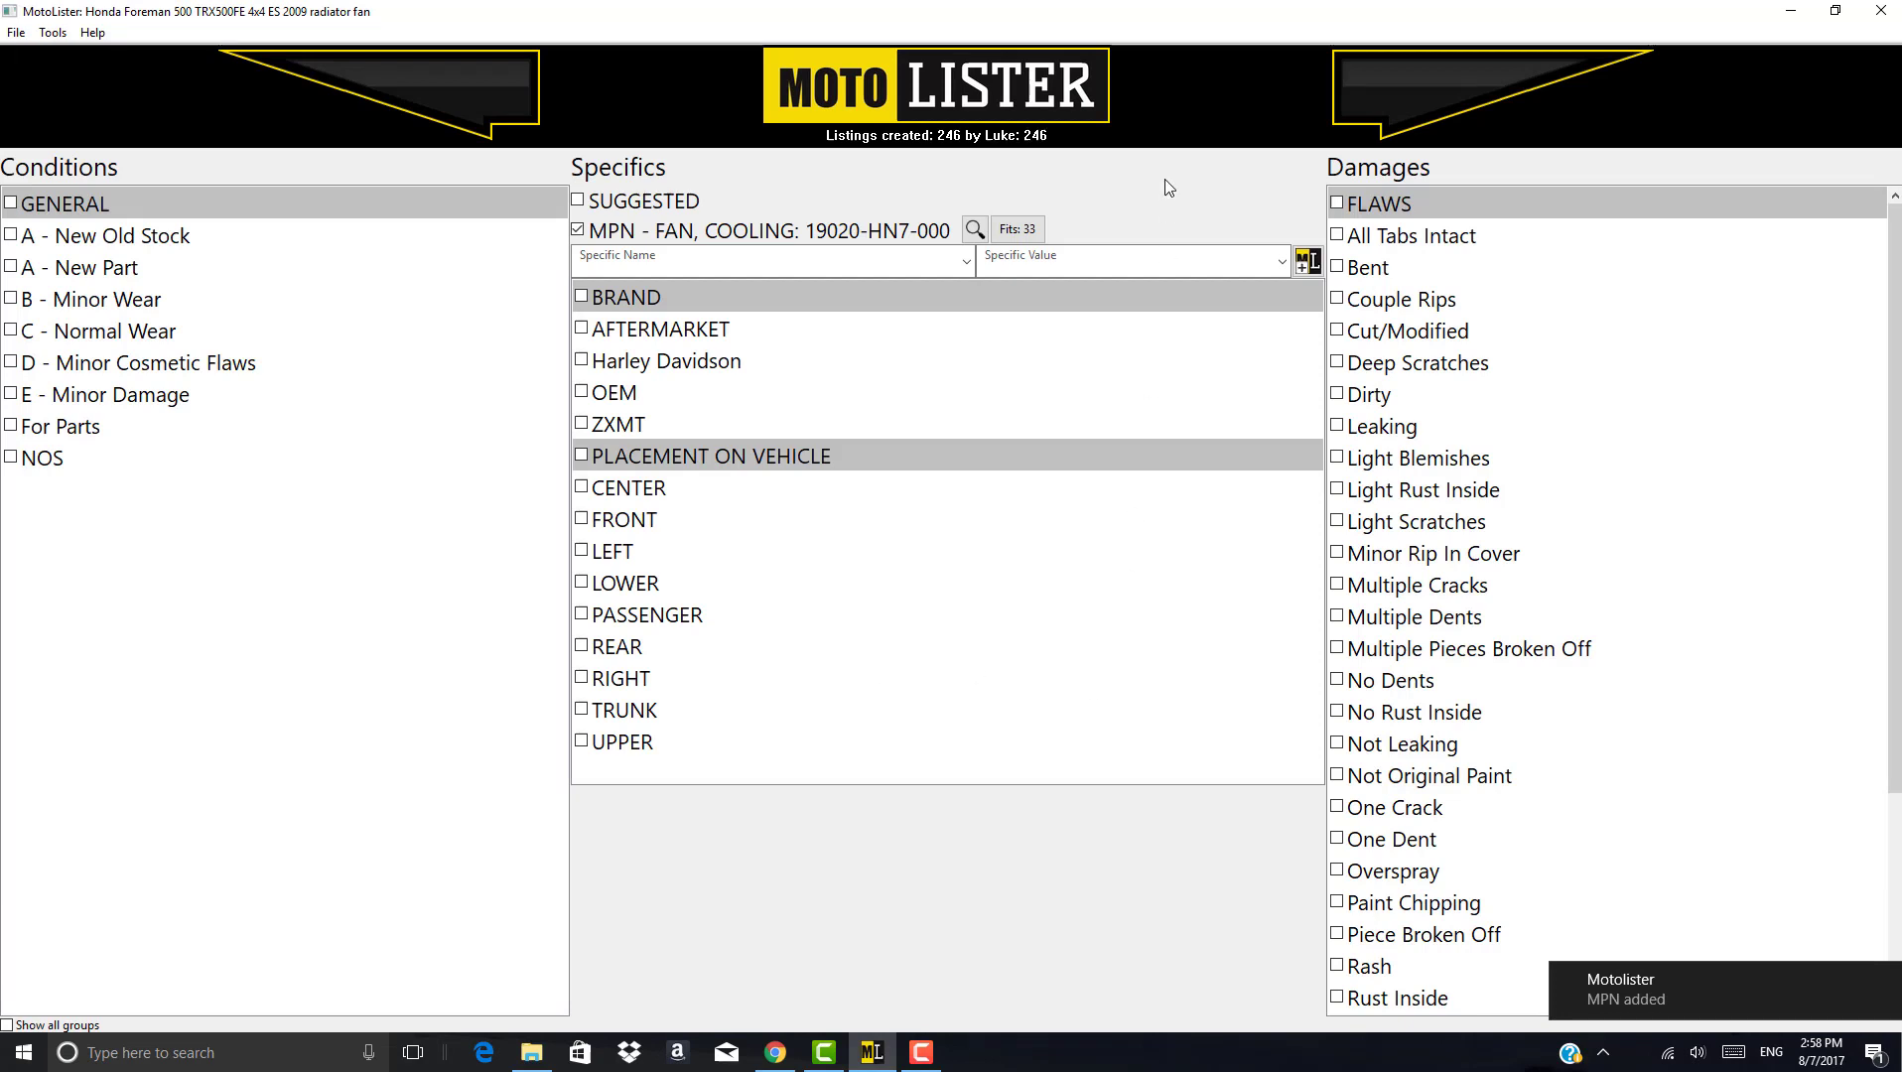
{"action": "left_click", "coordinate": [1020, 230]}
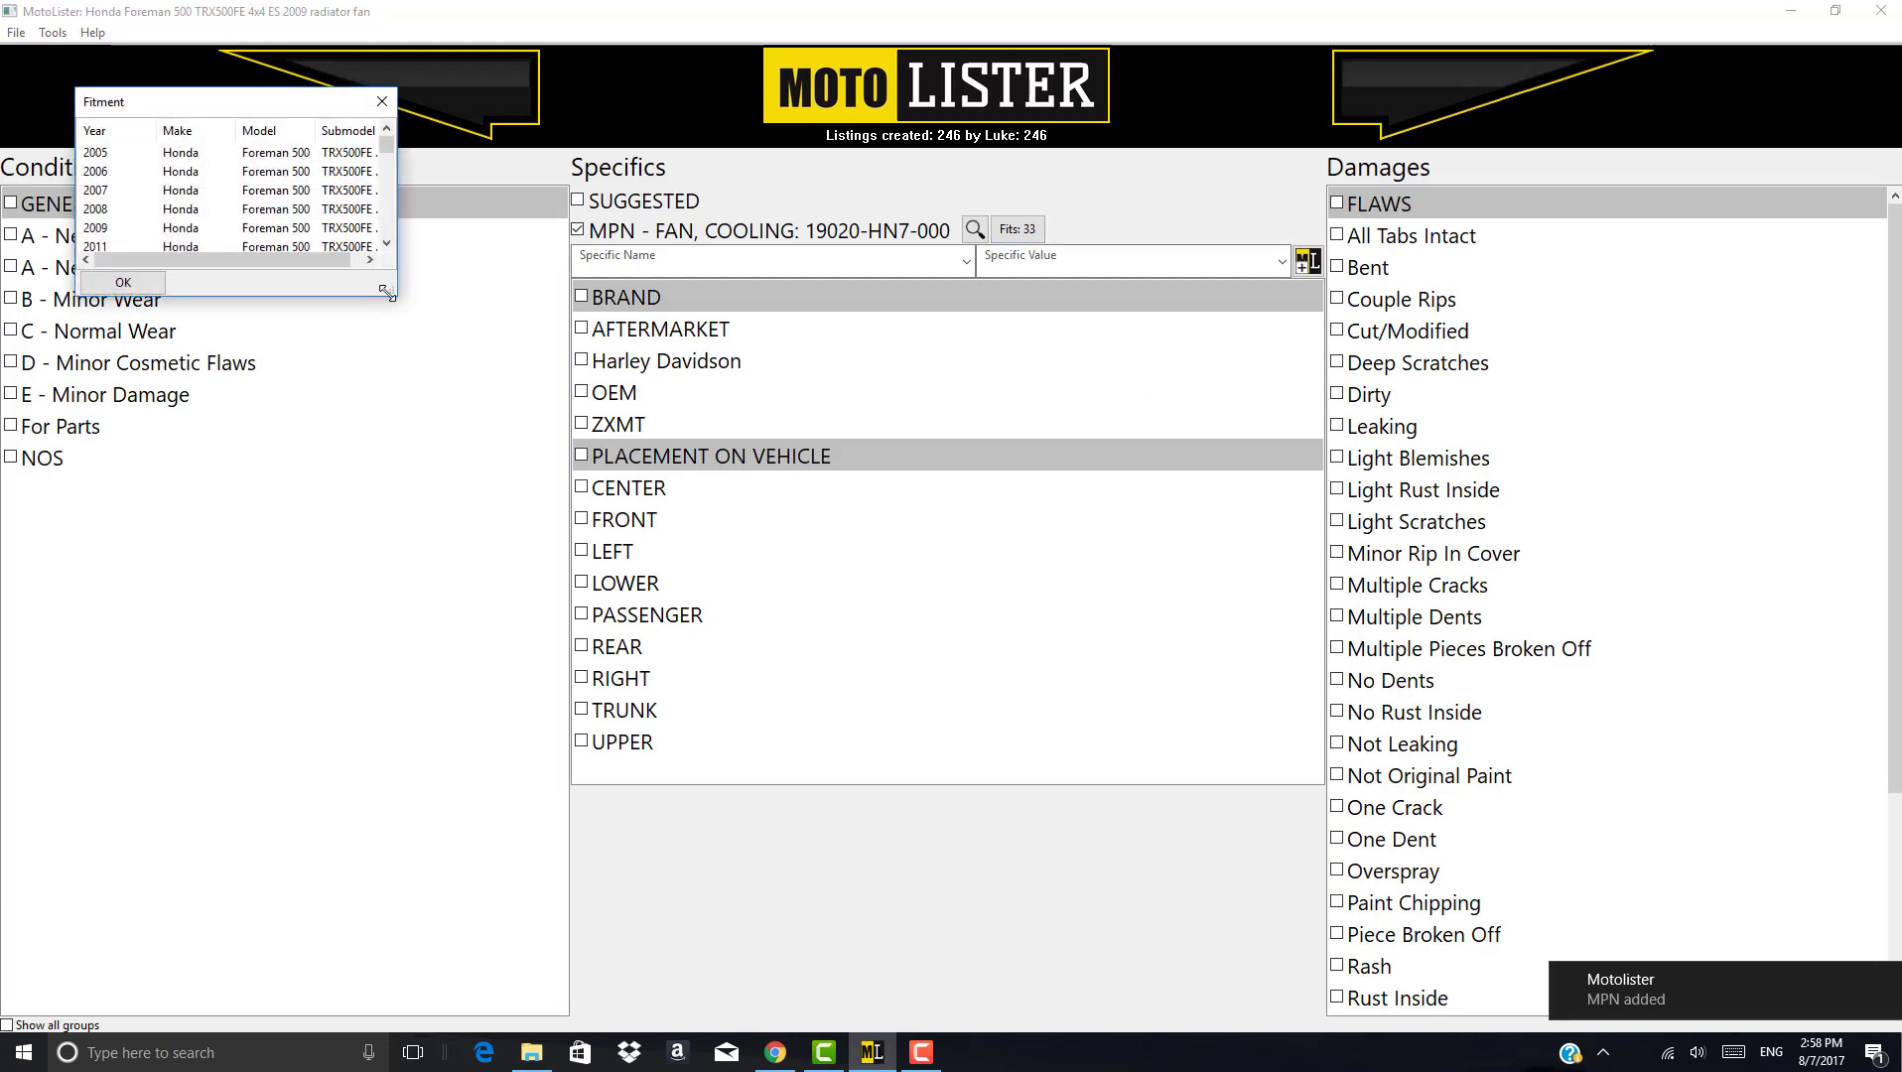
{"action": "left_click_drag", "start_coordinate": [388, 294], "coordinate": [724, 499]}
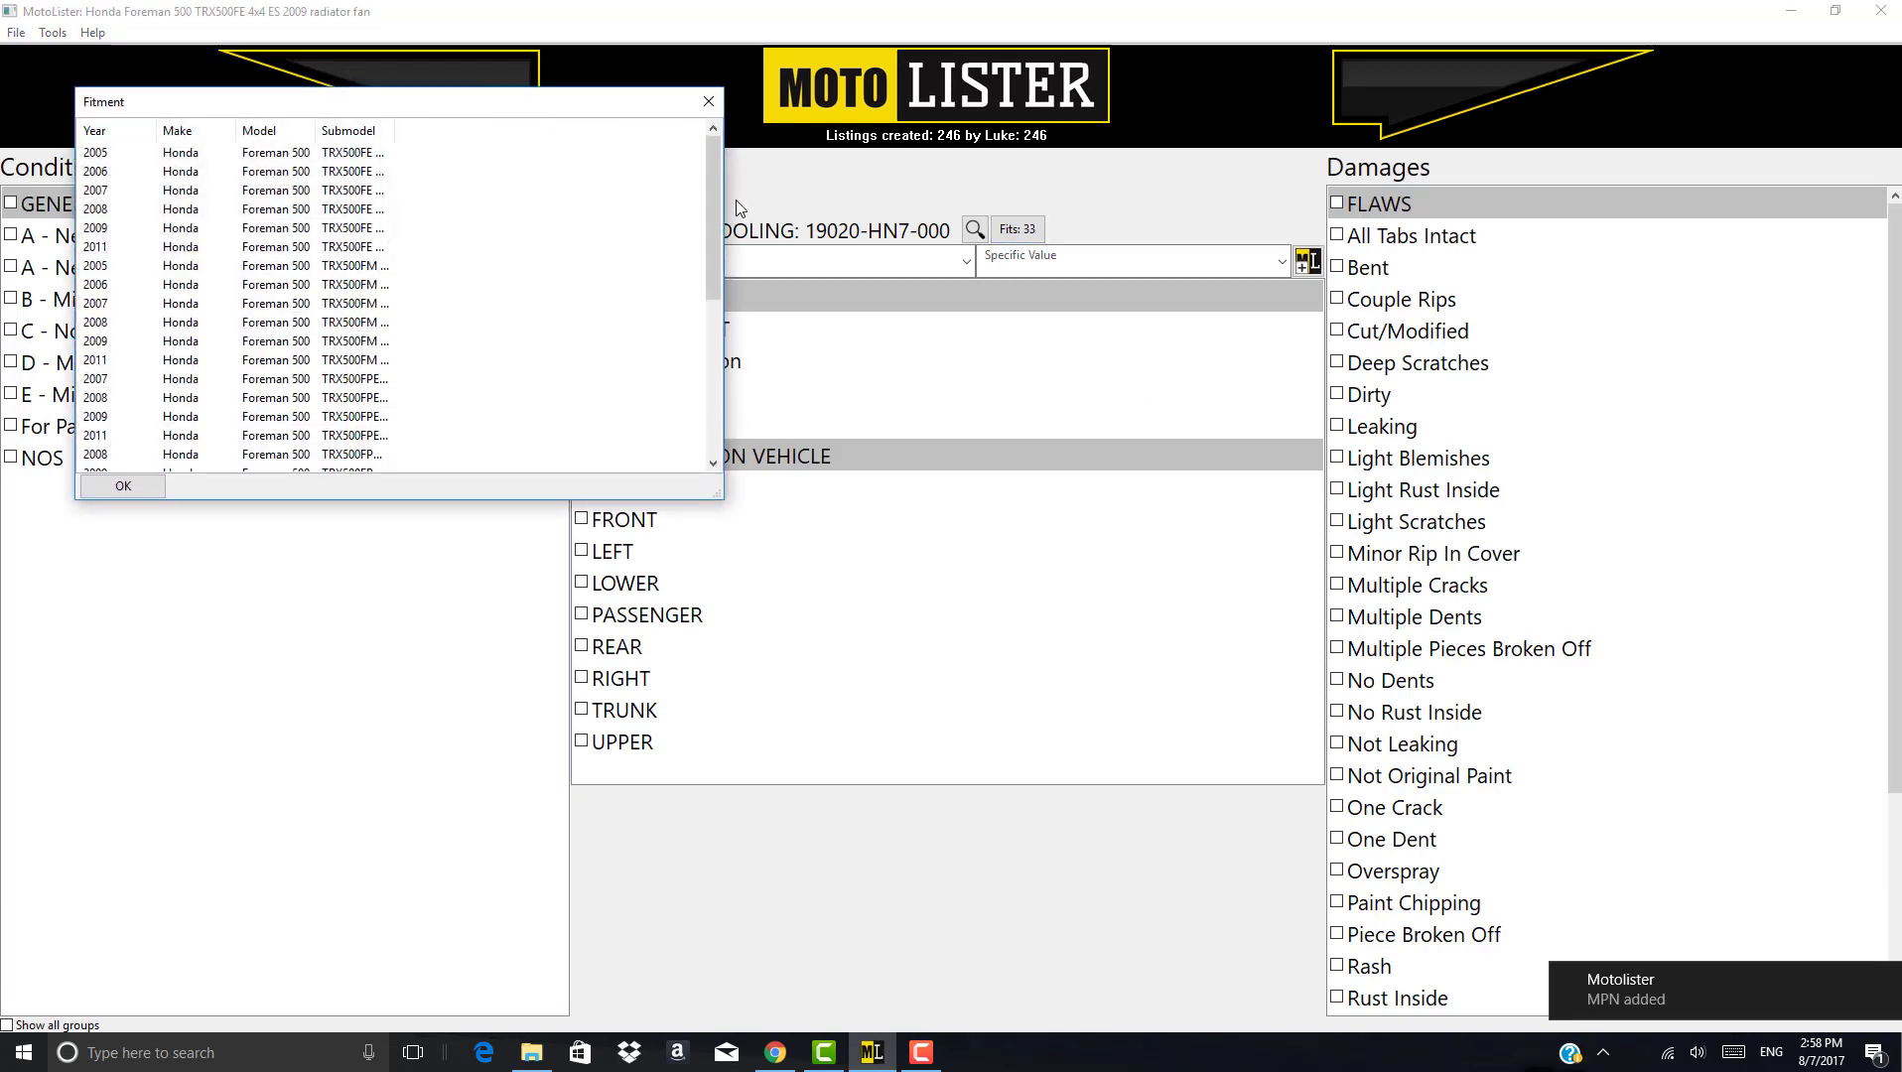
{"action": "left_click", "coordinate": [708, 104]}
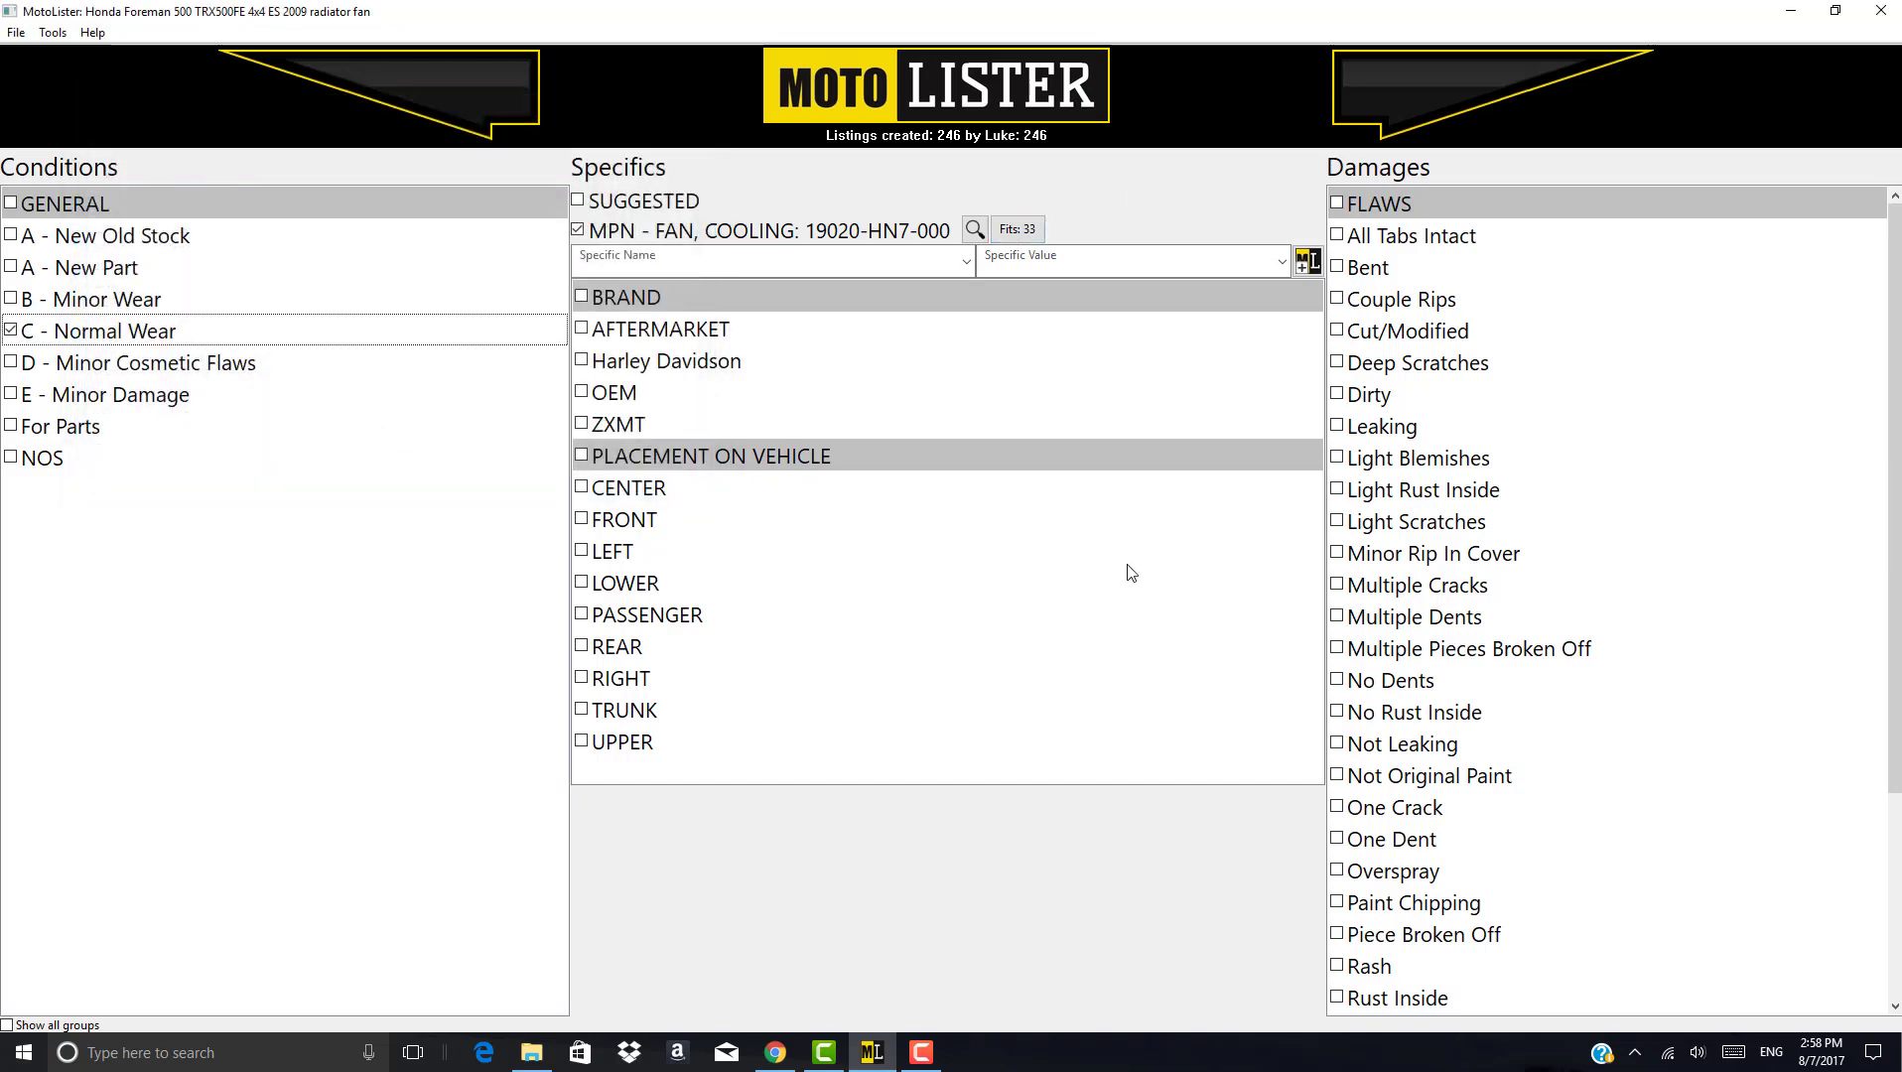
- Go to the listing editor and review the list of 33 fitting vehicles
{"action": "left_click", "coordinate": [1348, 89]}
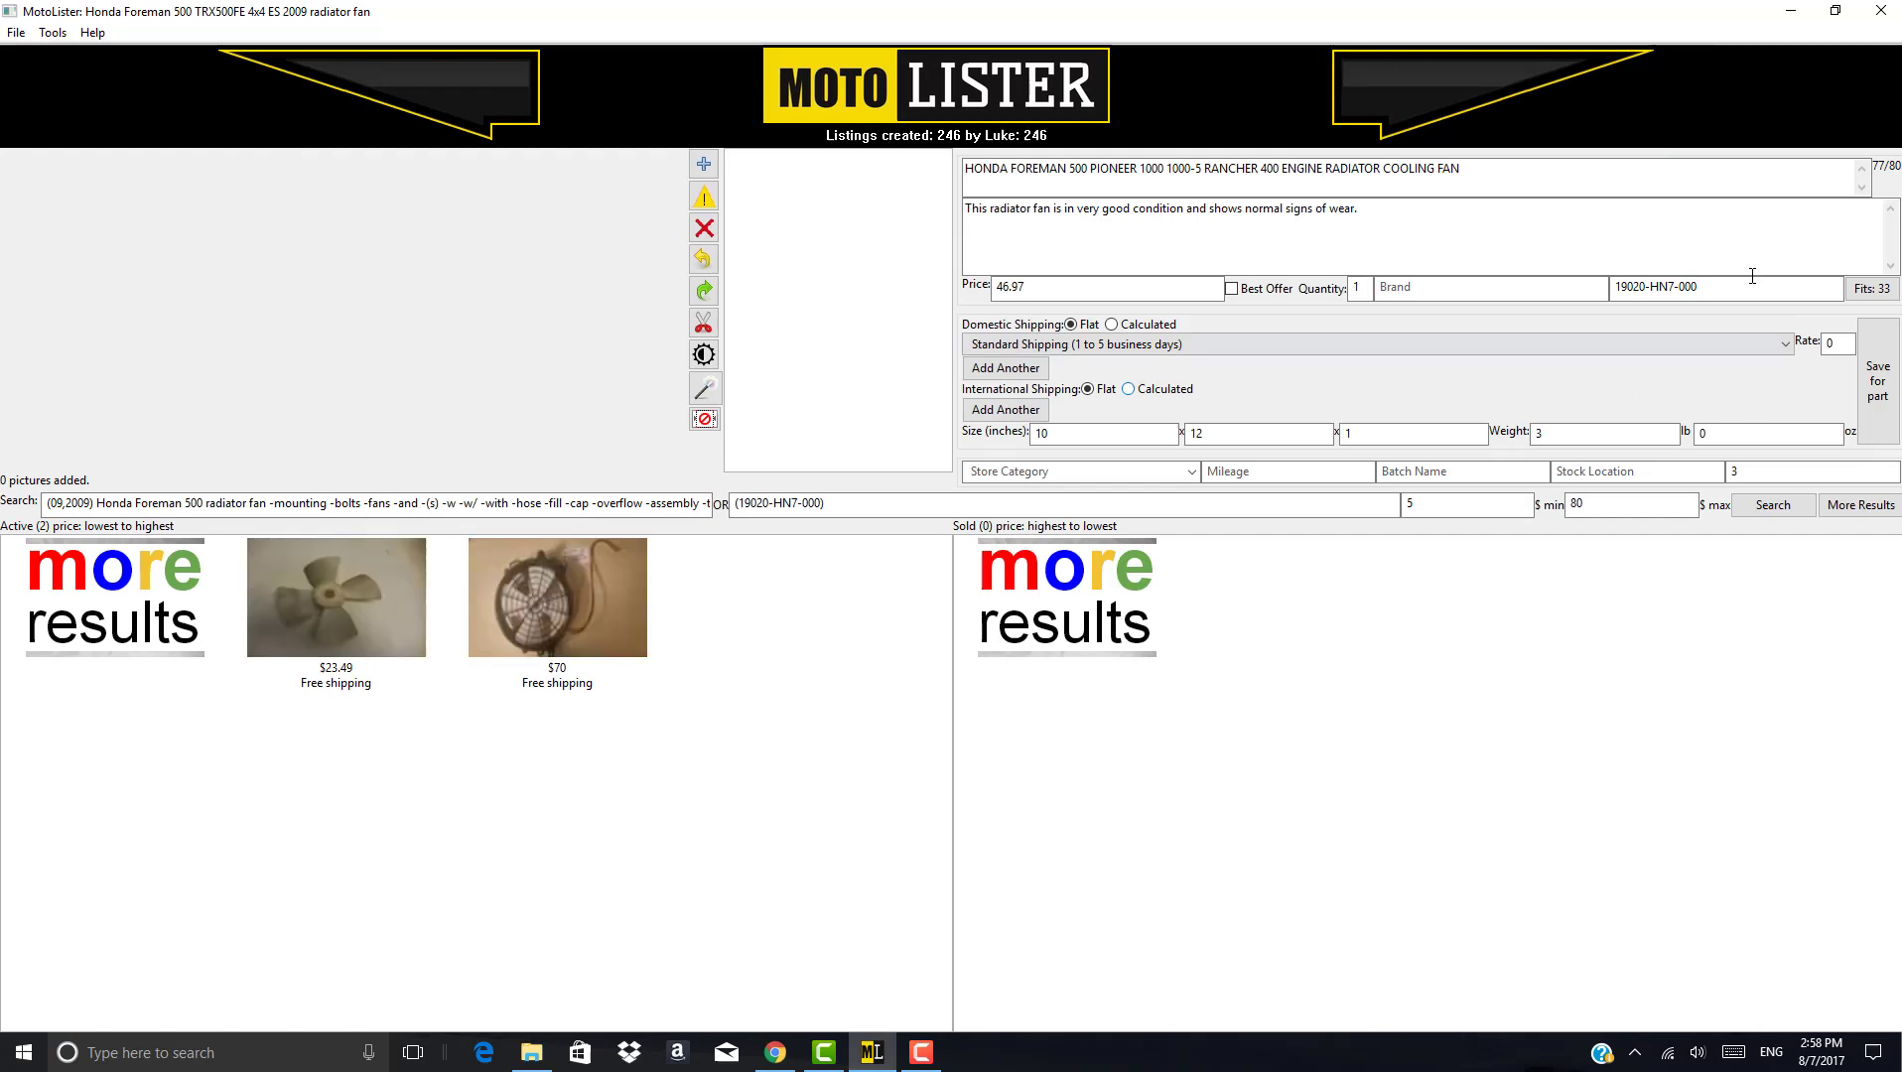
{"action": "left_click", "coordinate": [1866, 296]}
{"action": "left_click", "coordinate": [388, 108]}
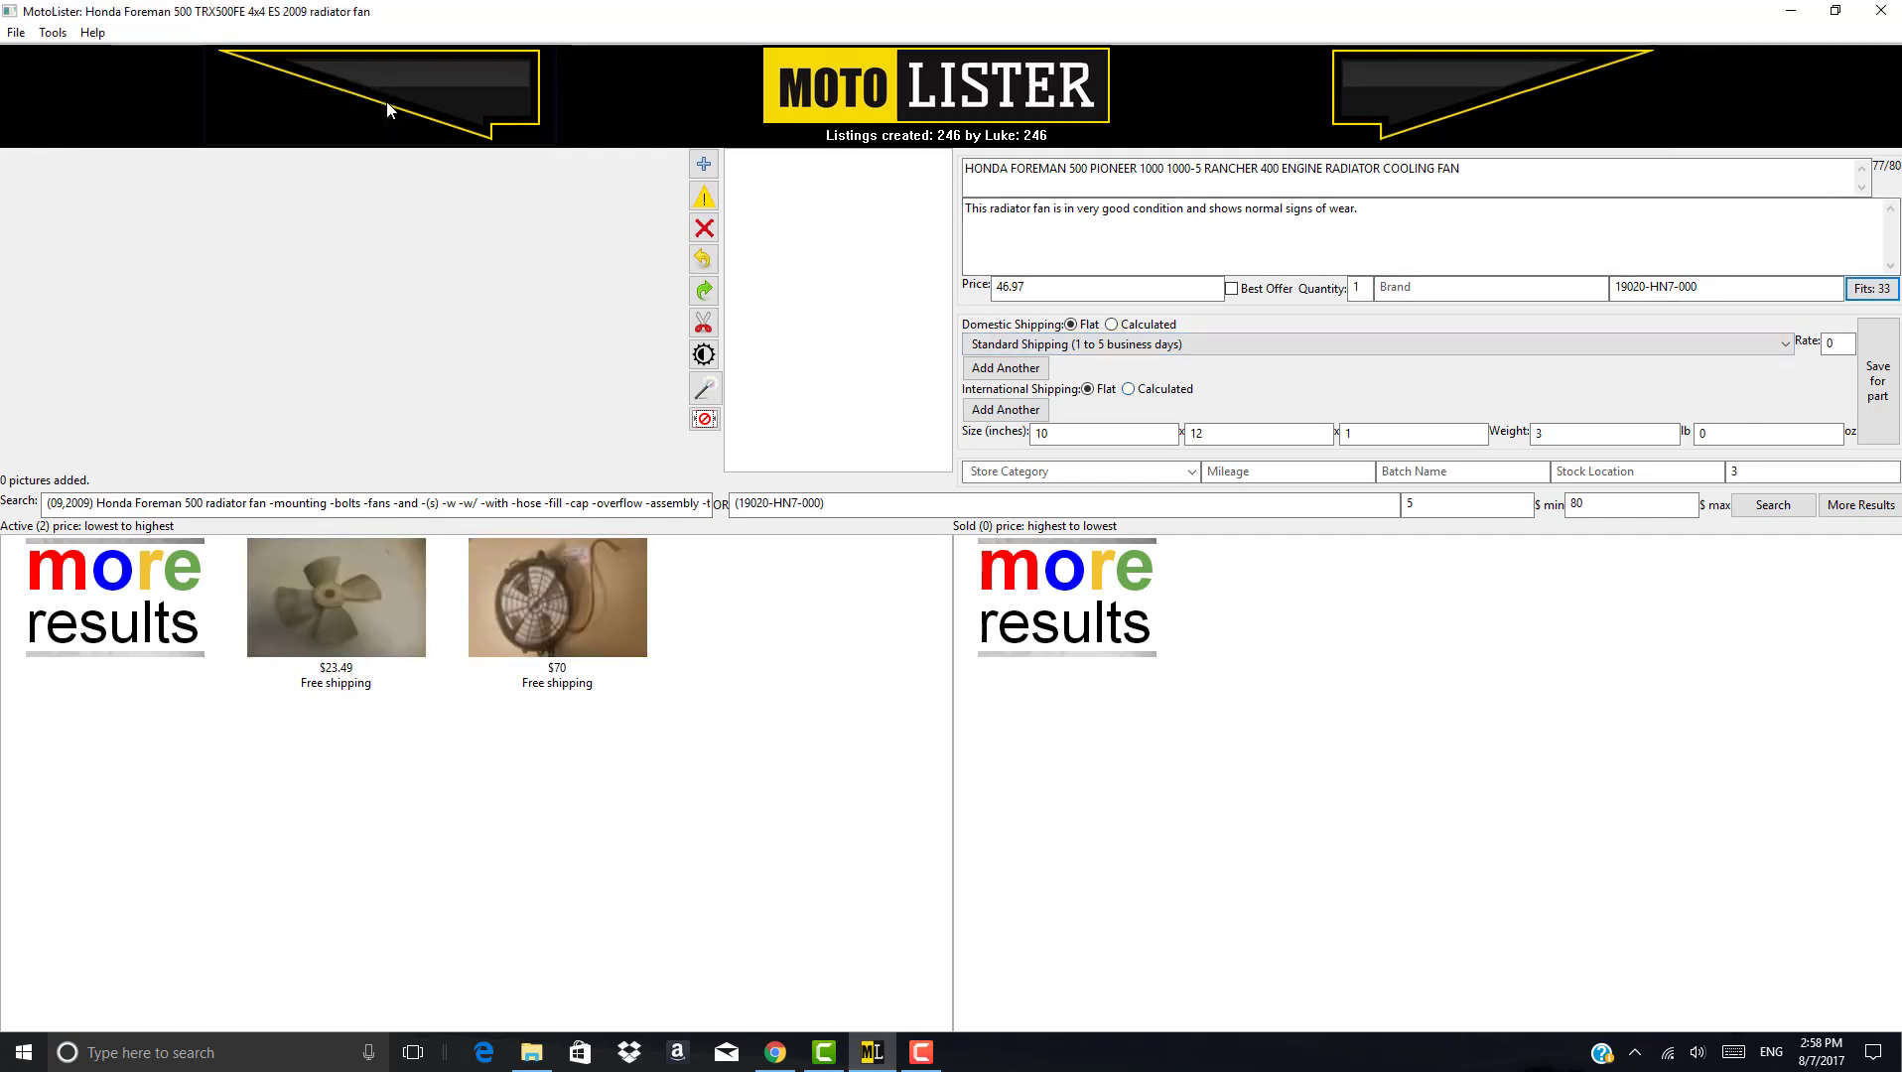